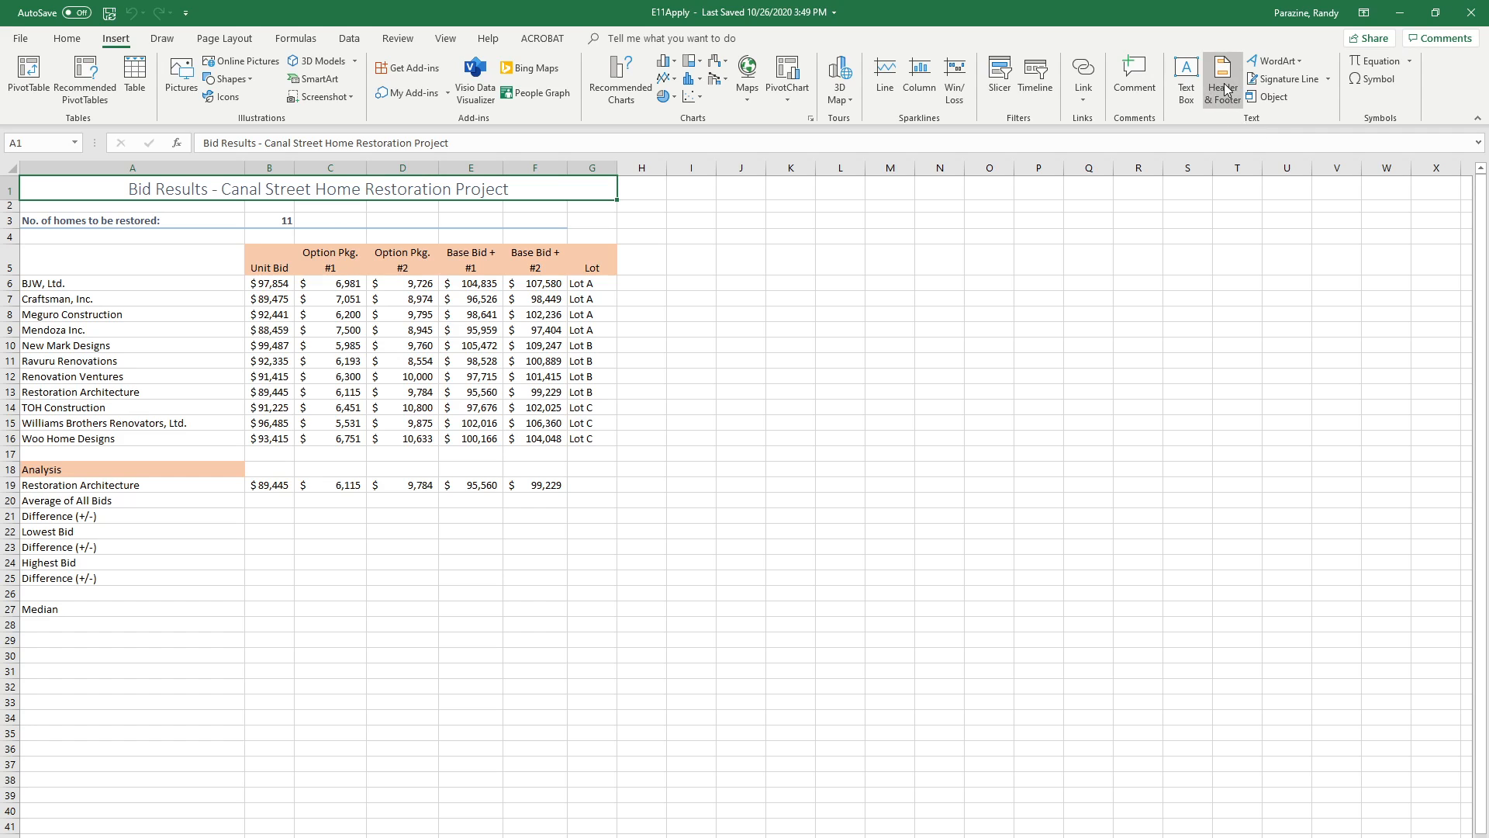
Add a page header to the worksheet with the author's full name in its left section
{"action": "left_click", "coordinate": [1223, 81]}
{"action": "left_click", "coordinate": [200, 254]}
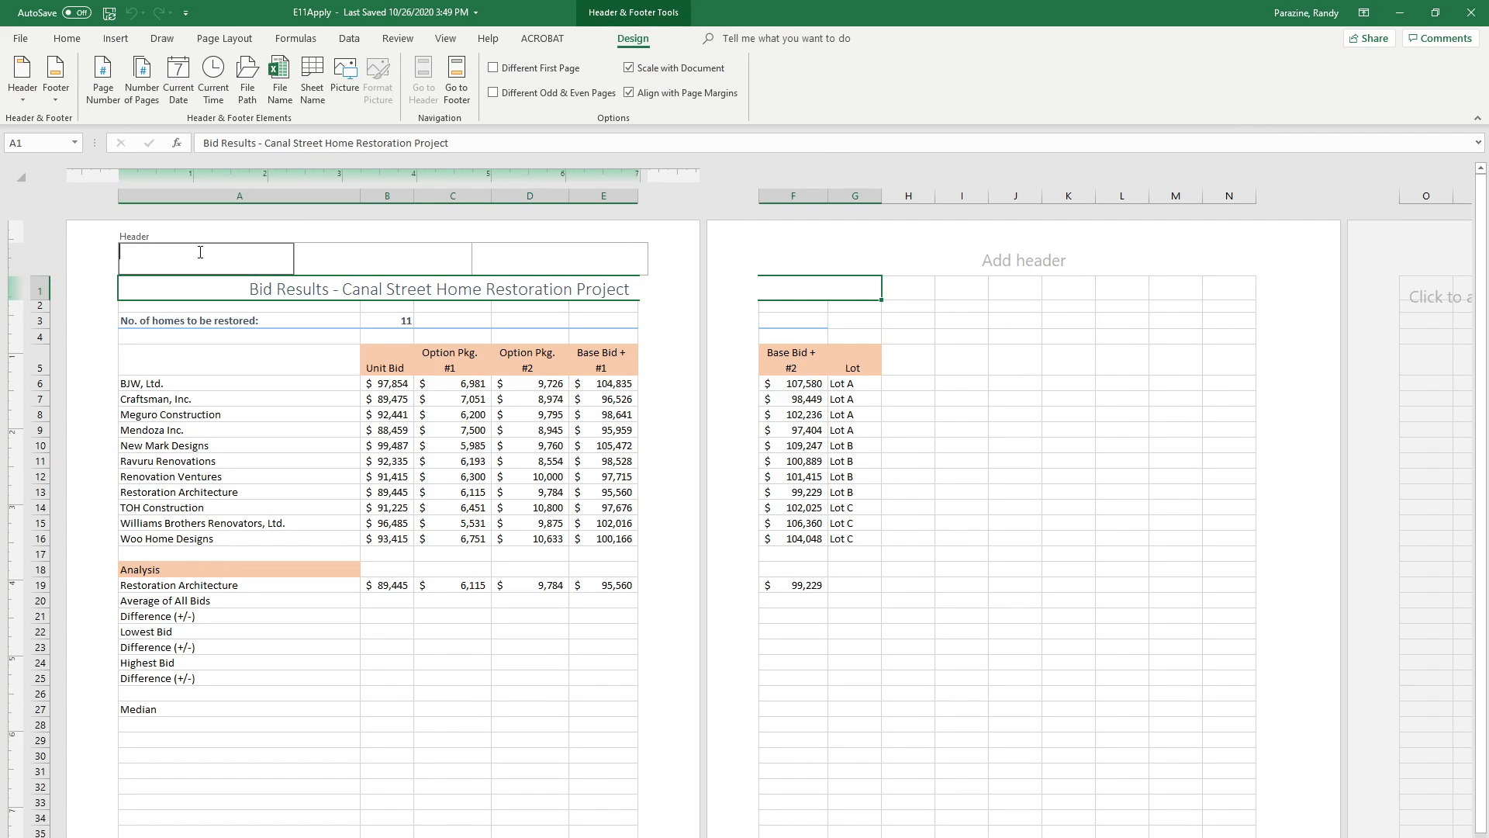
{"action": "type", "text": "Randy Parazine"}
{"action": "key", "text": "Tab"}
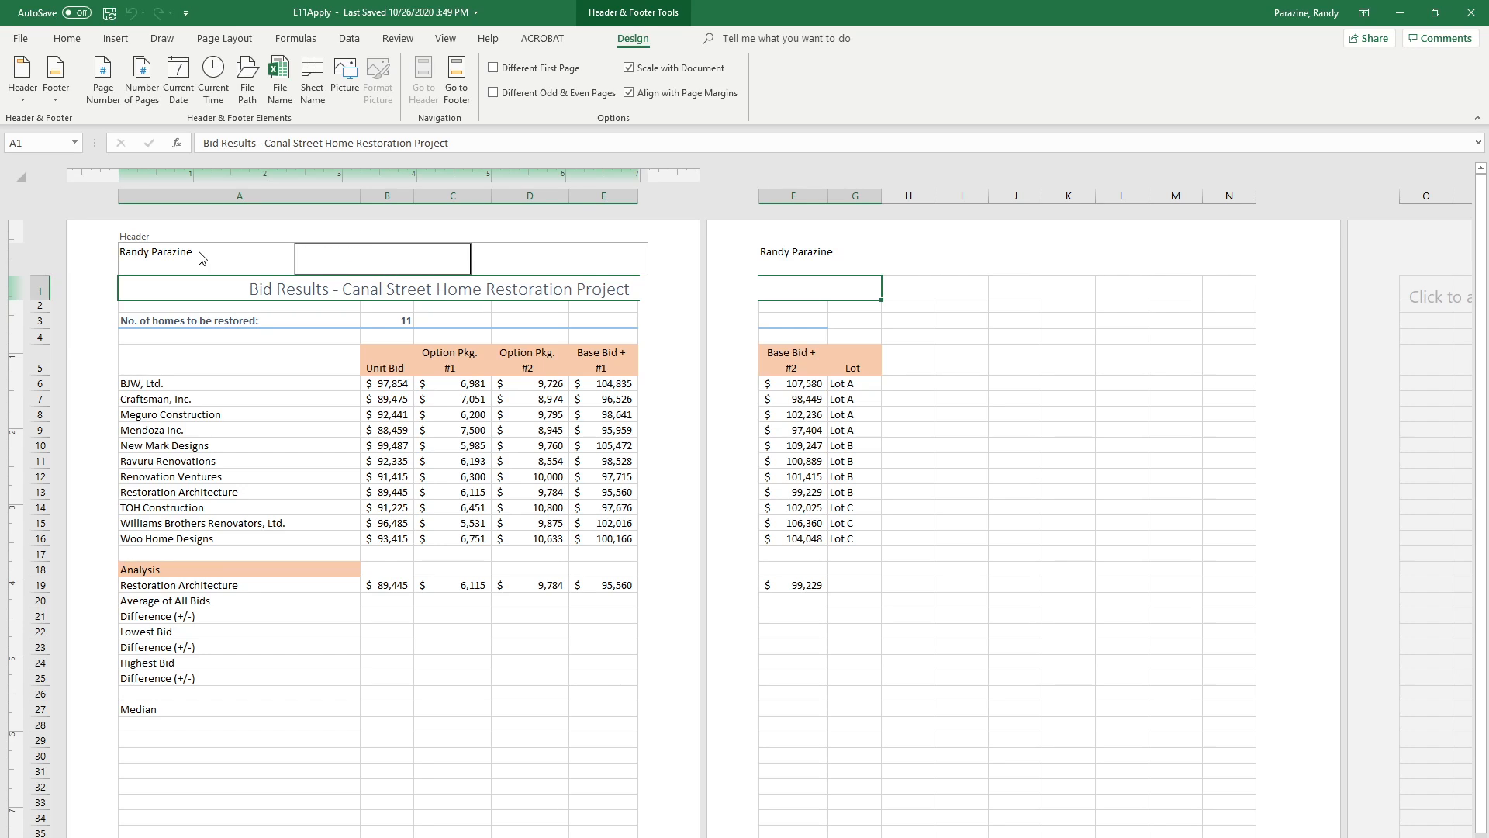
Insert the current date in the header's center section and the page number in its right section, and return to Normal view
{"action": "left_click", "coordinate": [170, 75]}
{"action": "key", "text": "Tab"}
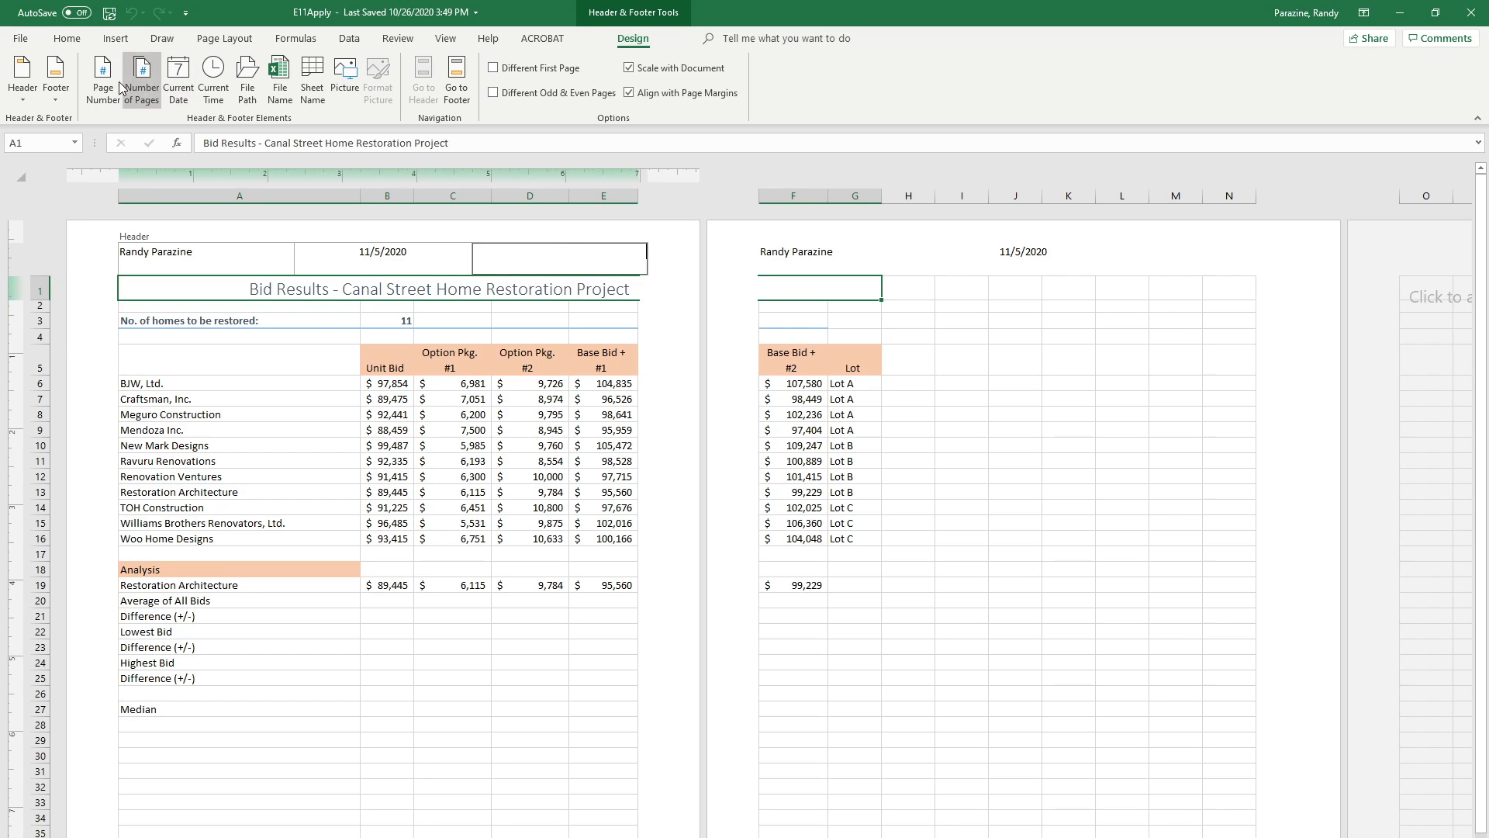
{"action": "left_click", "coordinate": [103, 79]}
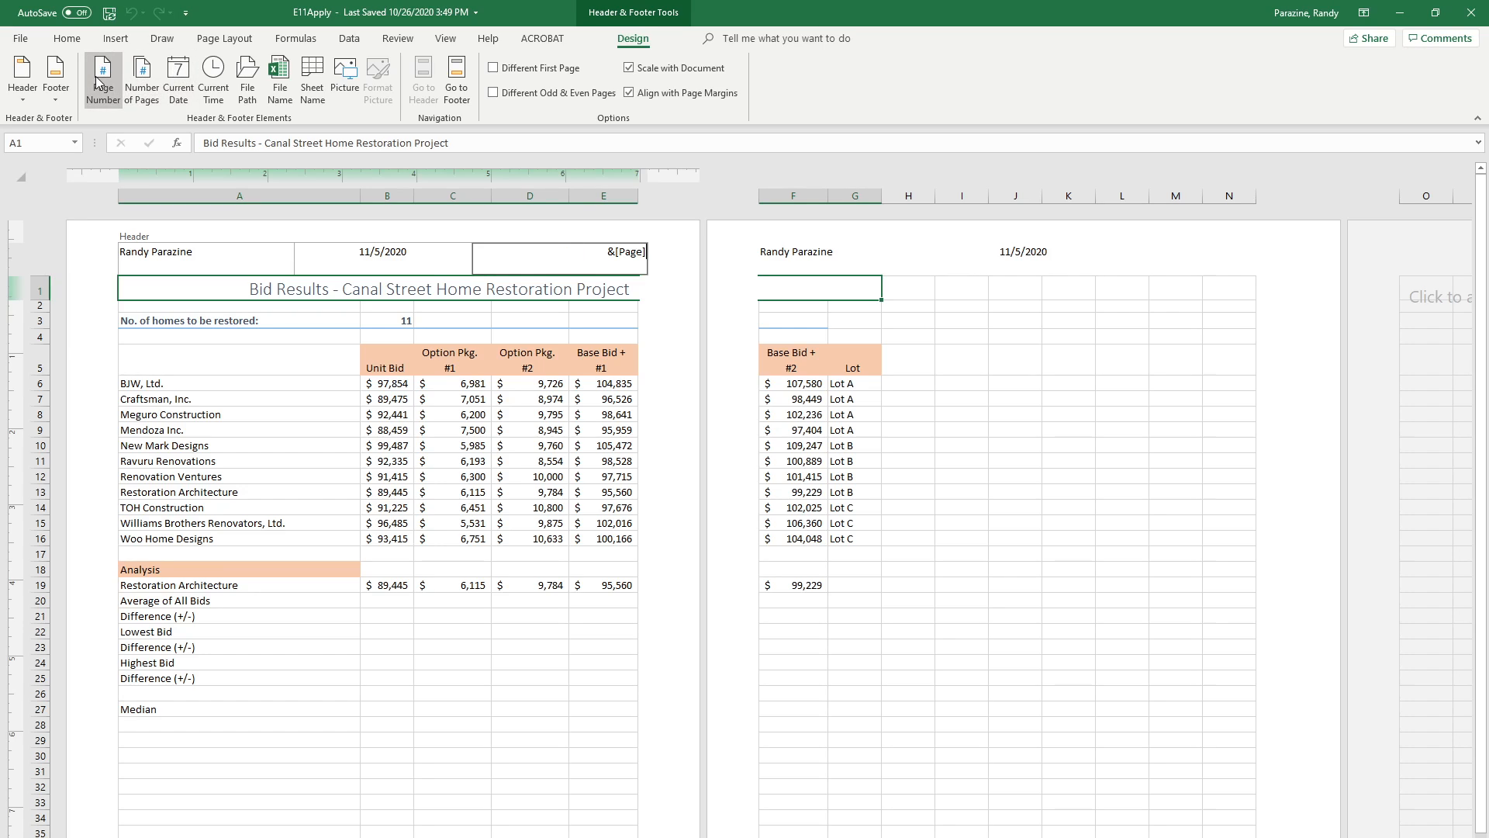
{"action": "left_click", "coordinate": [266, 385]}
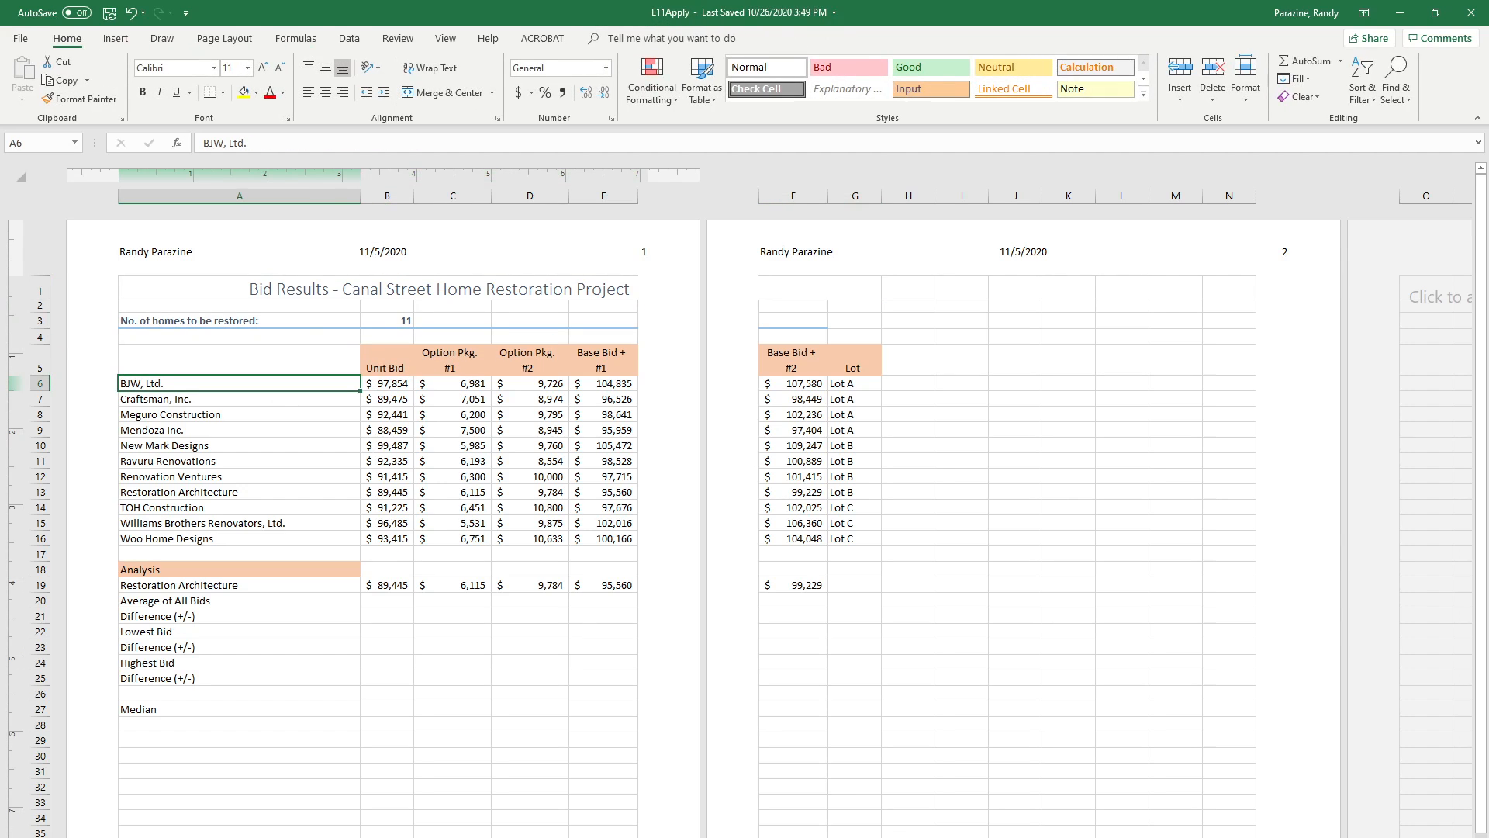
{"action": "left_click", "coordinate": [1038, 832]}
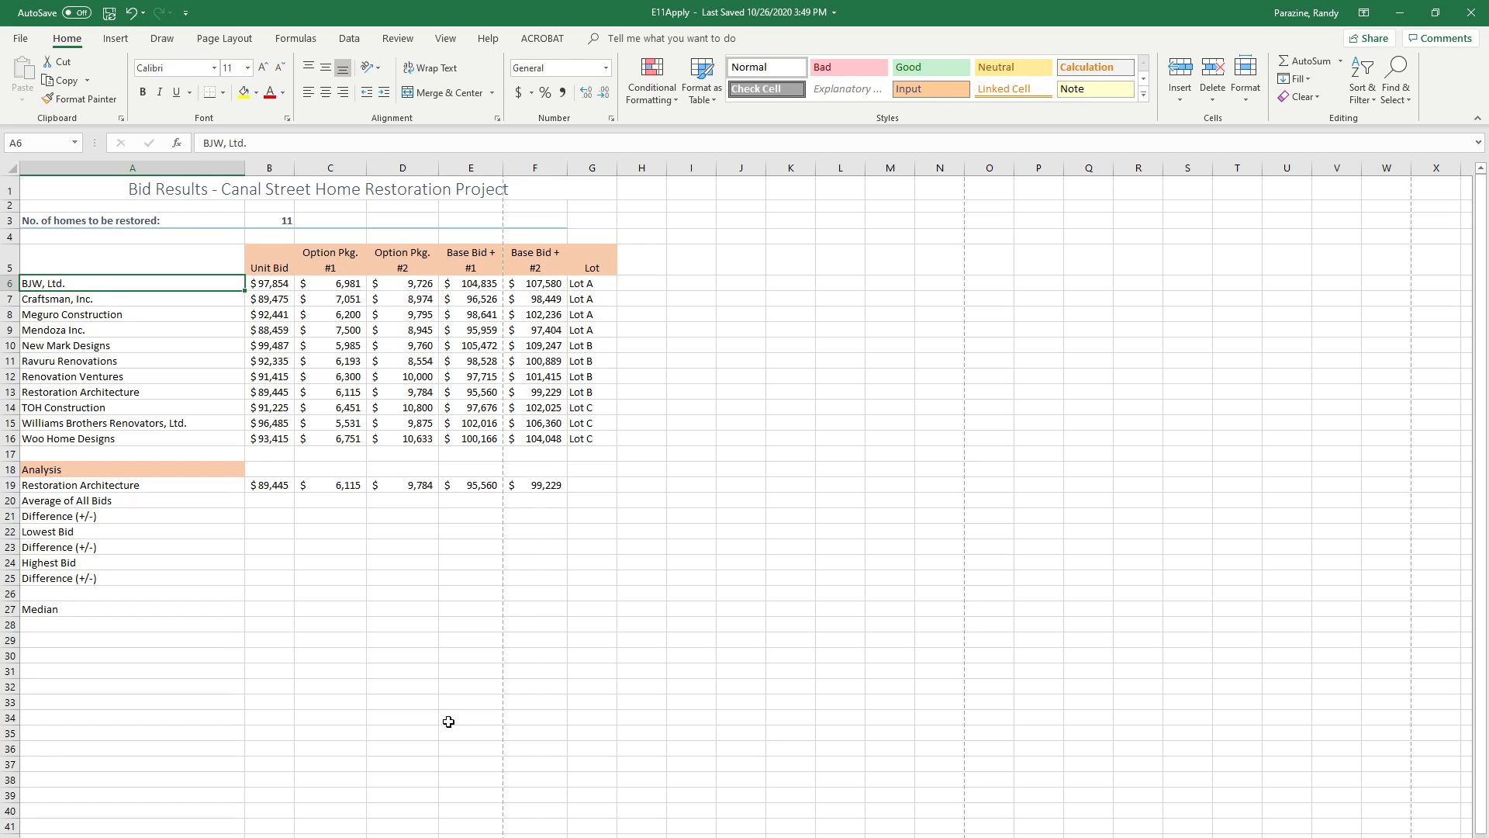
Calculate the average of all unit bids in B20 with =AVERAGE(B6:B16) and fill the formula across to F20
{"action": "left_click", "coordinate": [264, 505]}
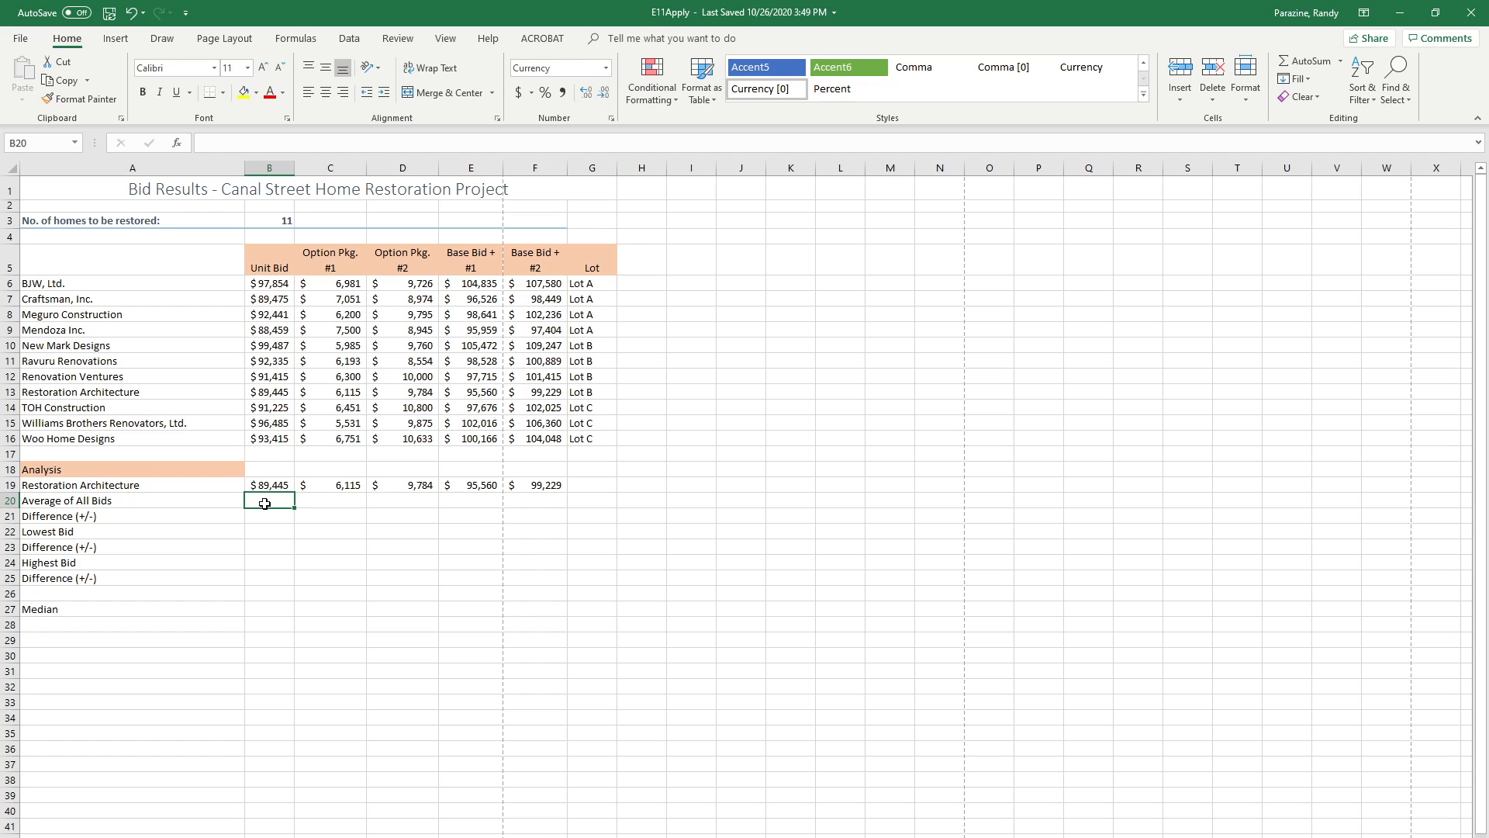
{"action": "type", "text": "="}
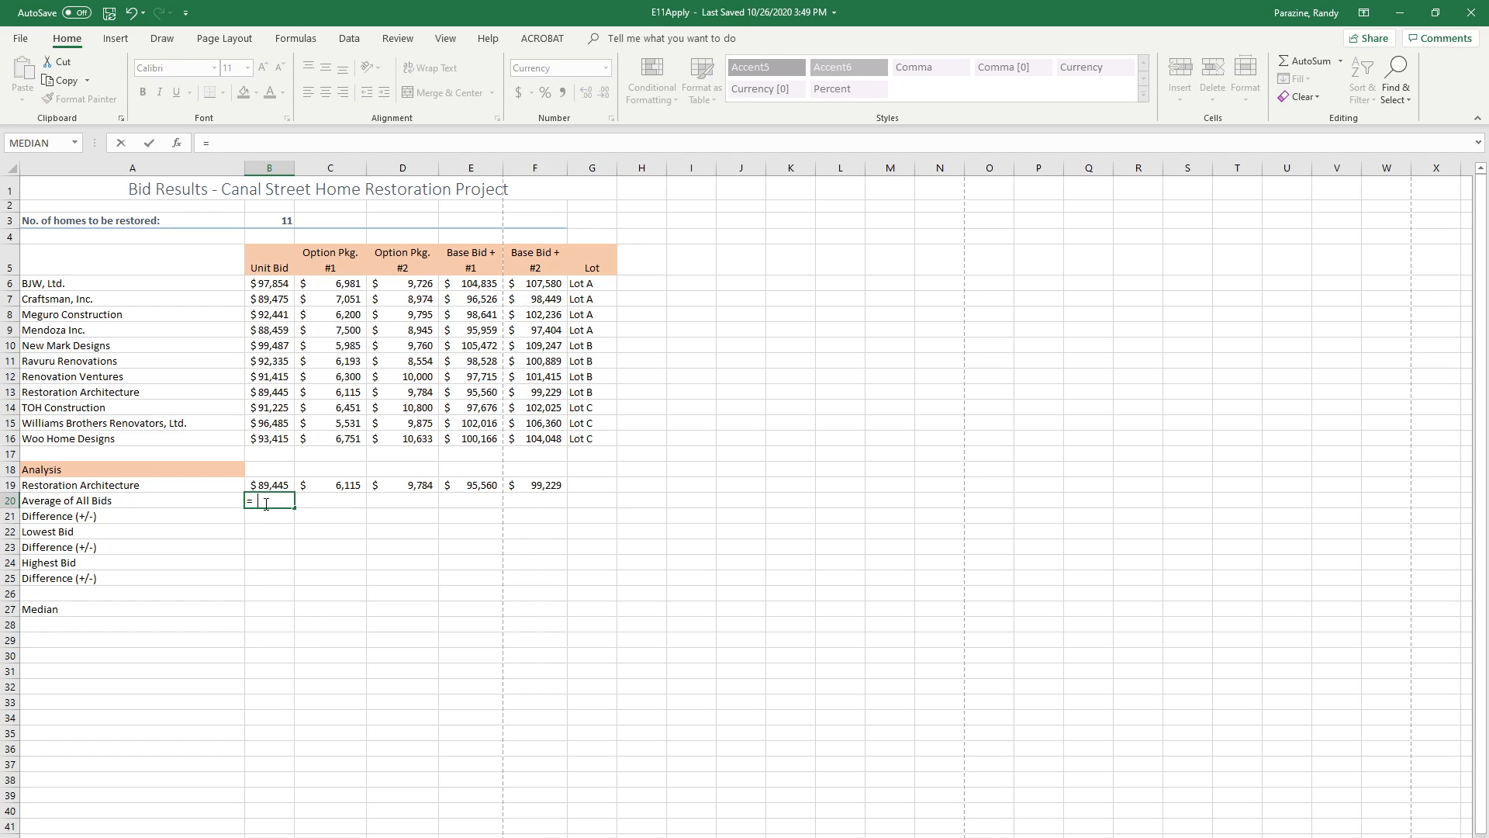
{"action": "type", "text": "av"}
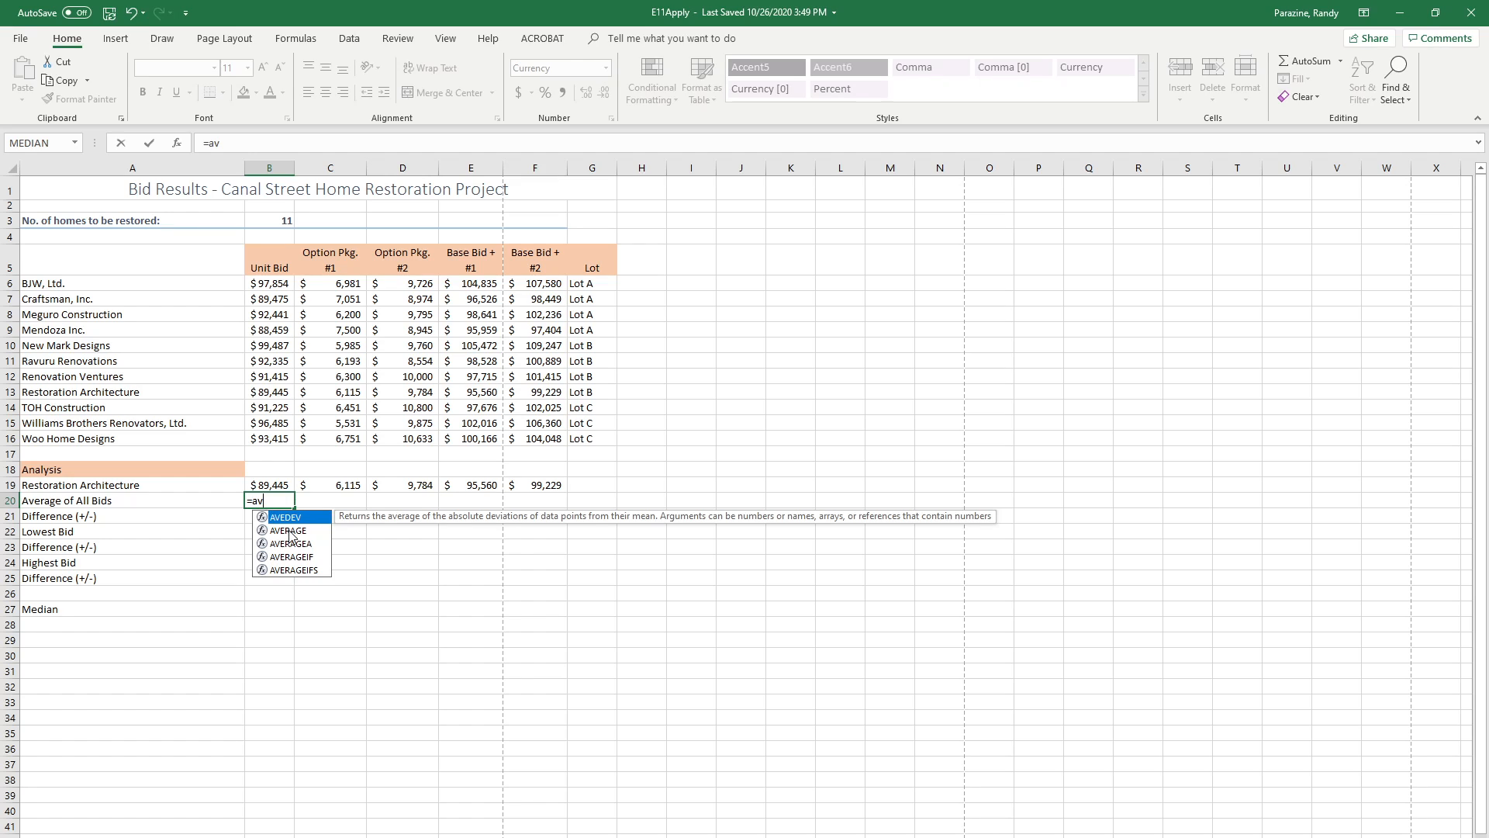
{"action": "left_click", "coordinate": [290, 531]}
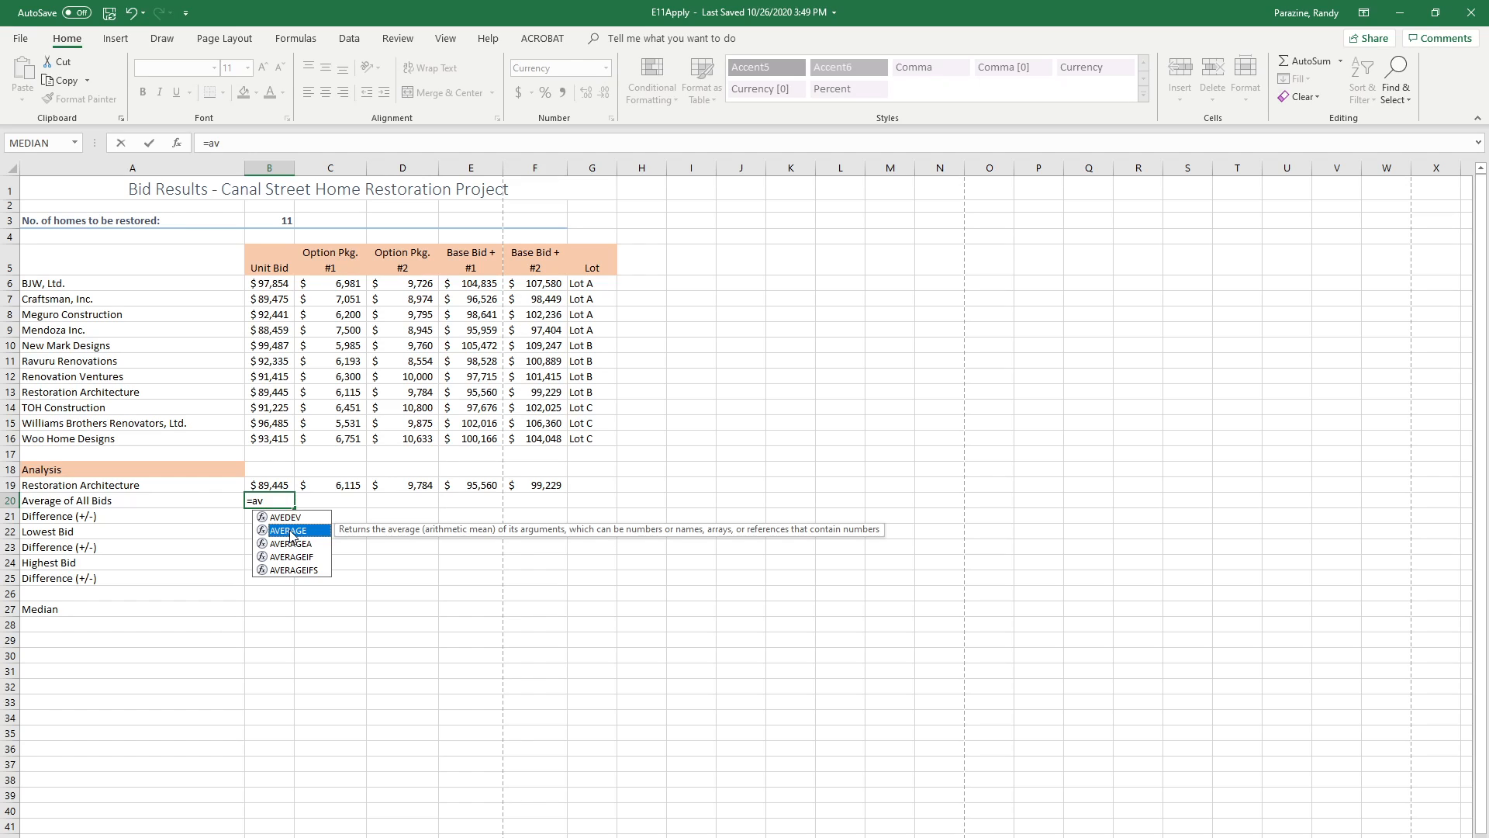
{"action": "double_click", "coordinate": [290, 532]}
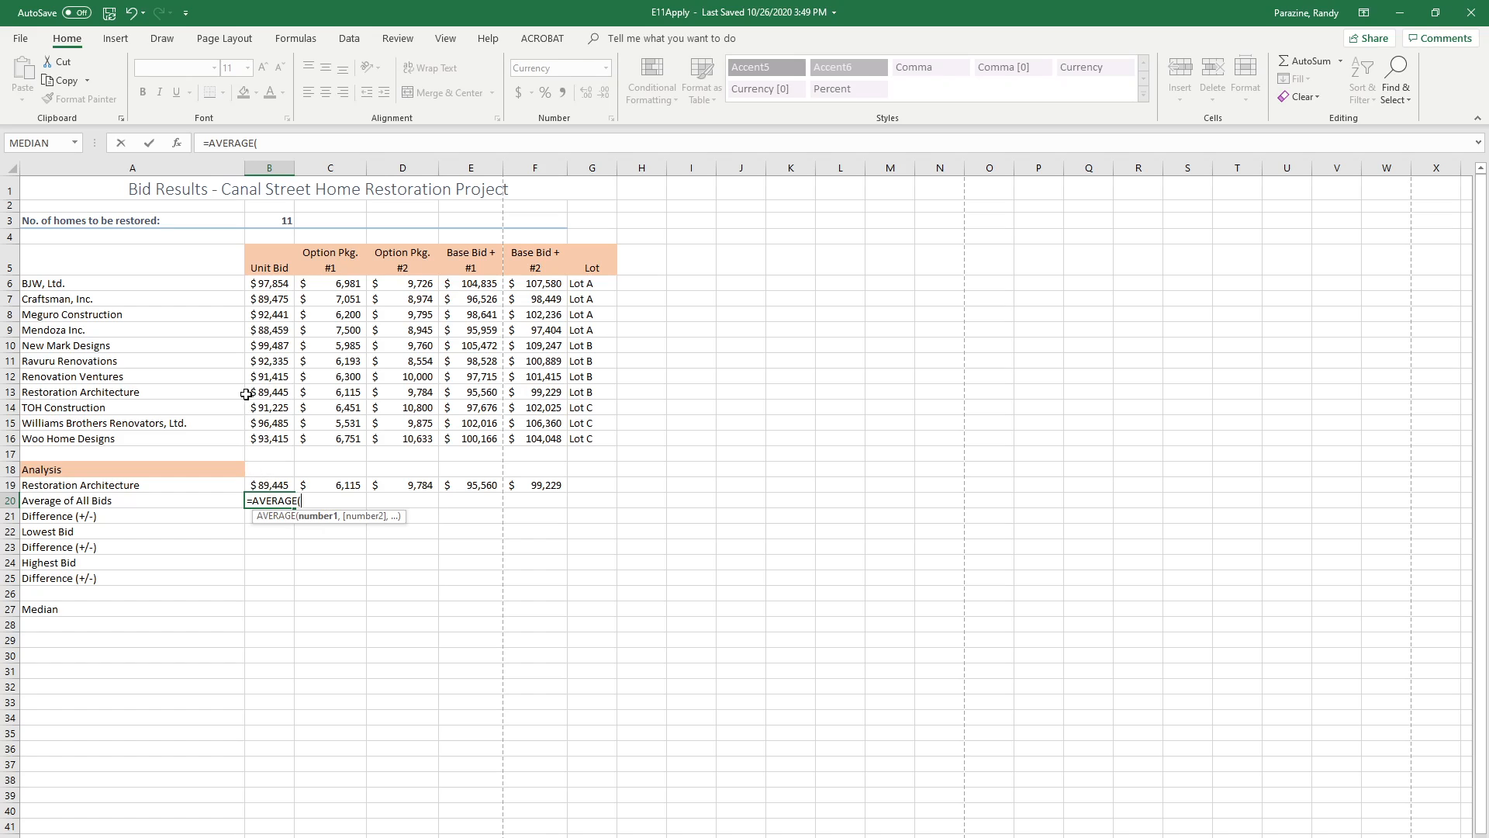
{"action": "left_click_drag", "start_coordinate": [265, 283], "coordinate": [264, 439]}
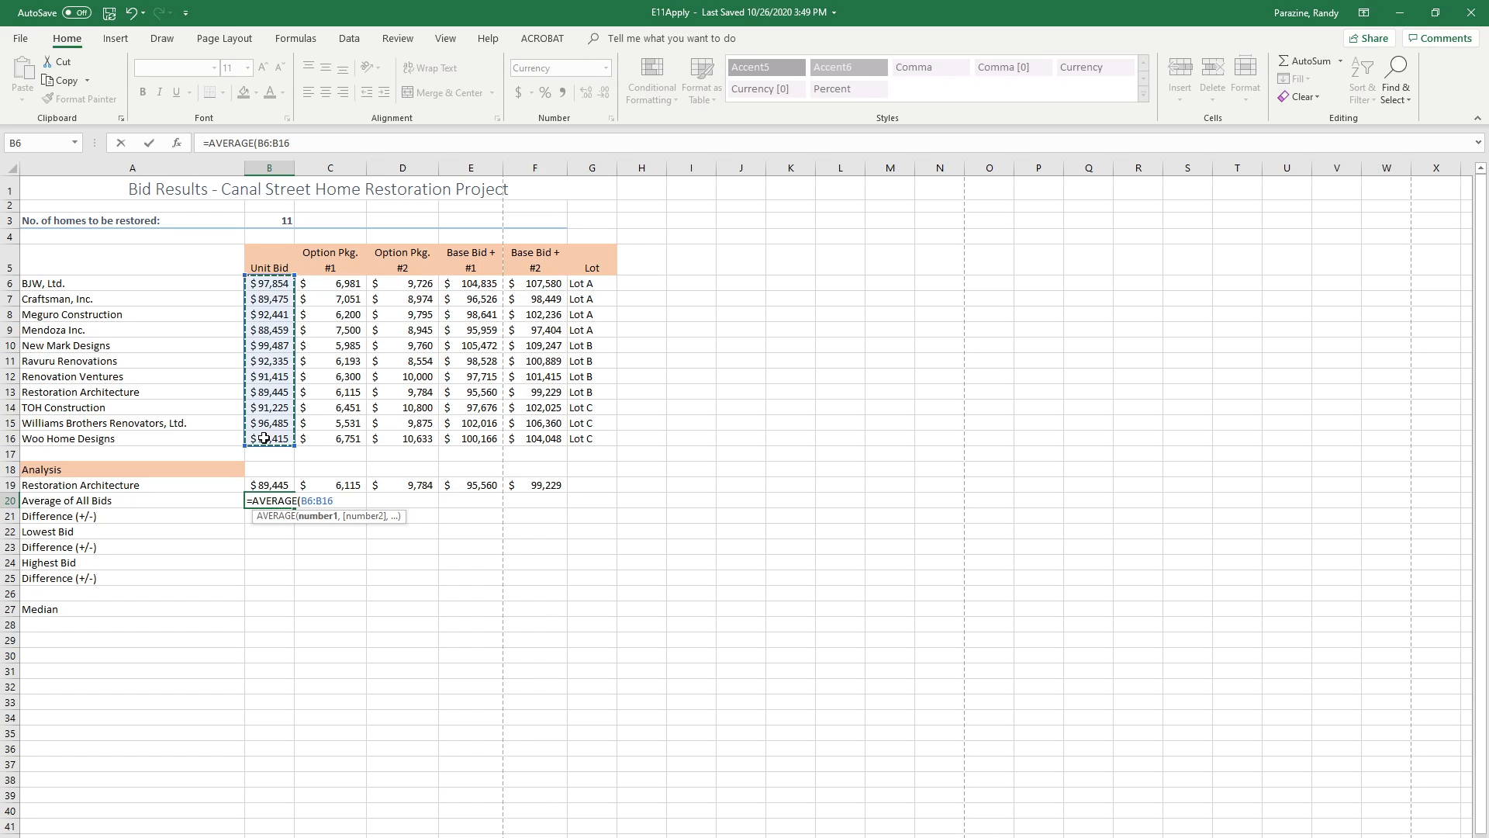
{"action": "key", "text": "Return"}
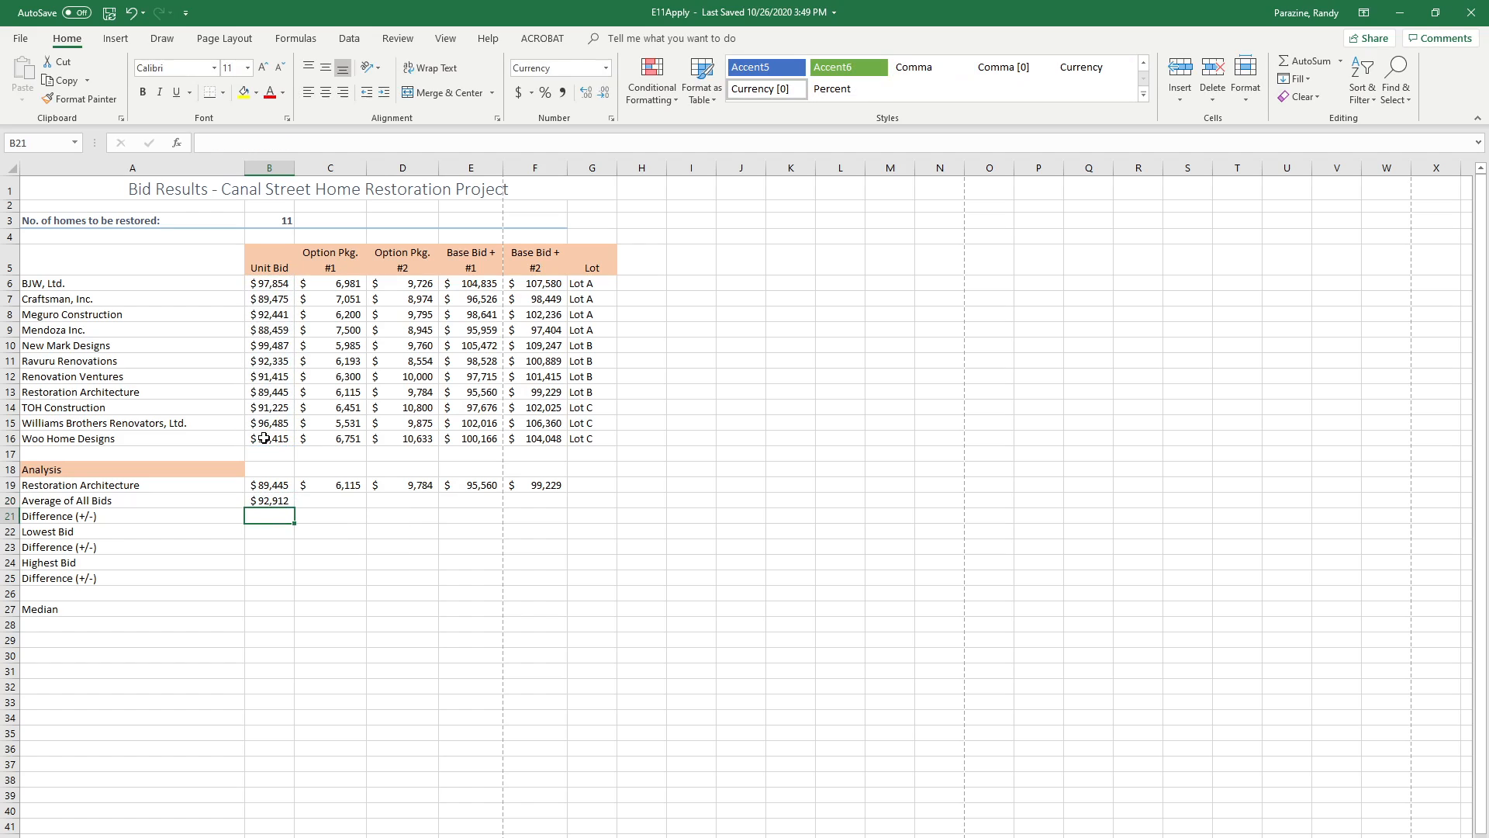
{"action": "left_click", "coordinate": [268, 501]}
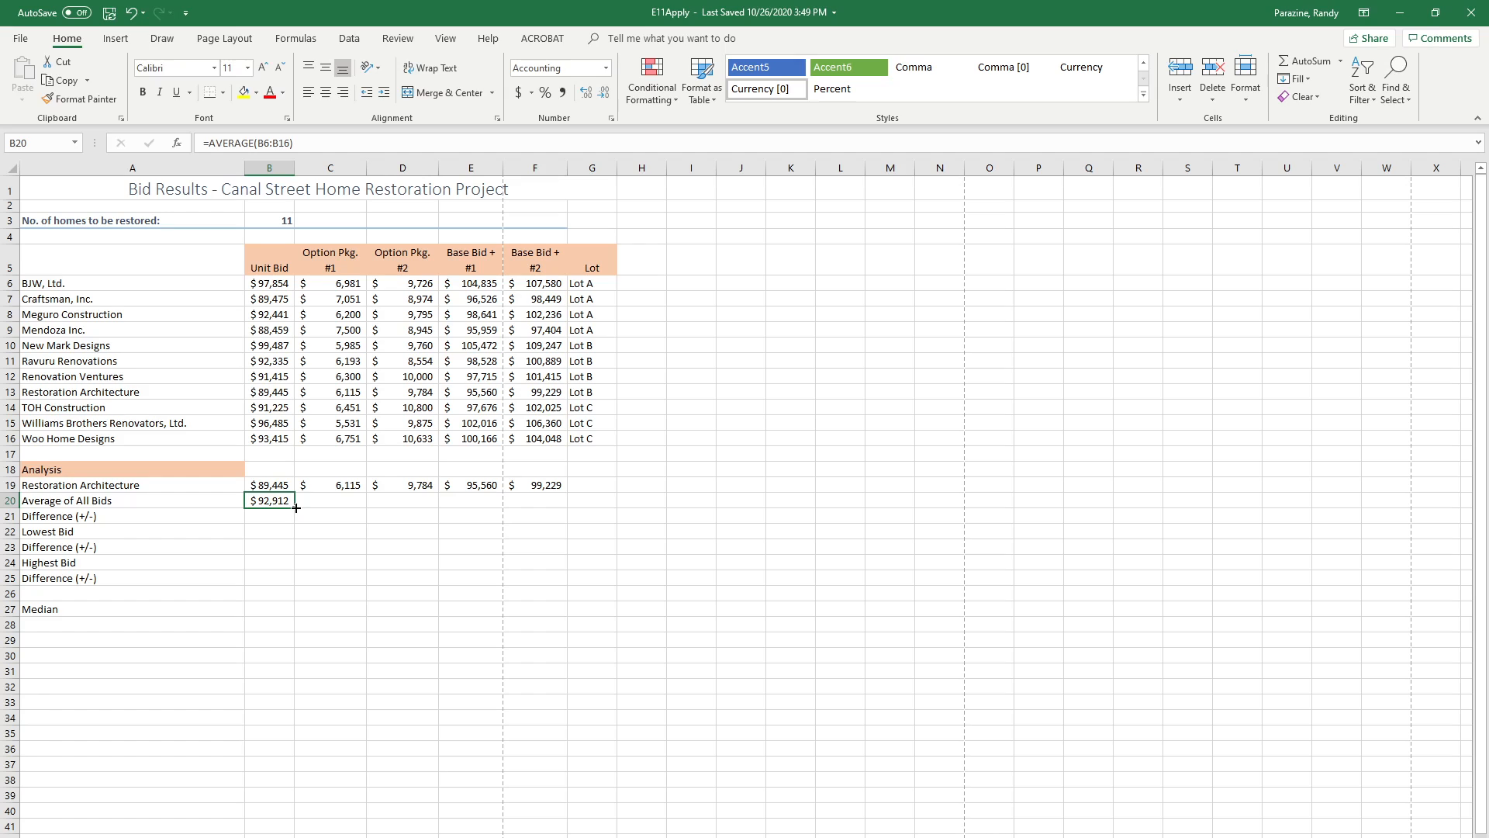
{"action": "left_click_drag", "start_coordinate": [296, 507], "coordinate": [548, 511]}
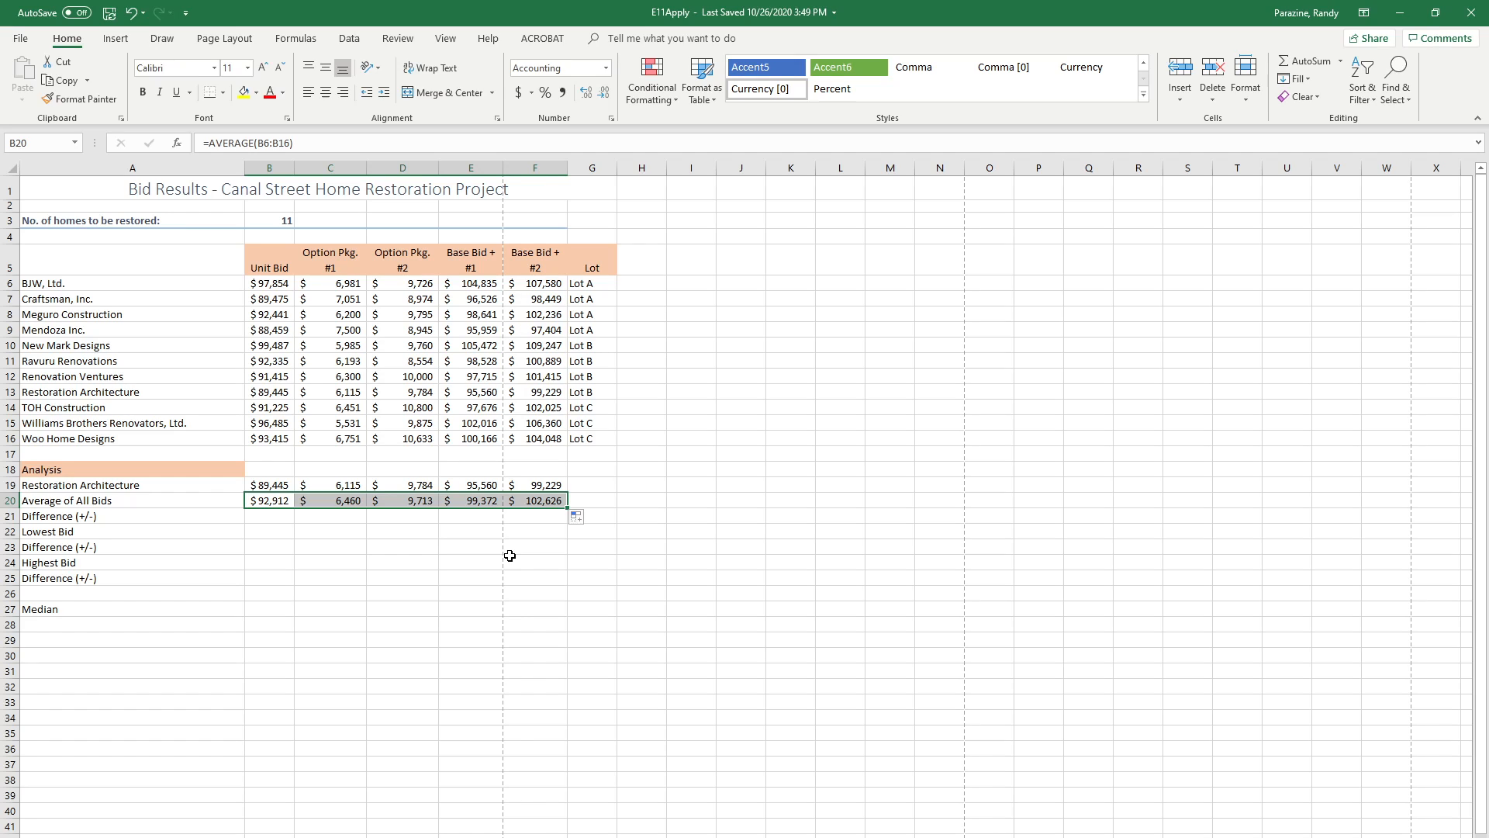
Enter =B19-B20 in B21 for the difference from the average bid and fill the formula across to F21
{"action": "left_click", "coordinate": [272, 519]}
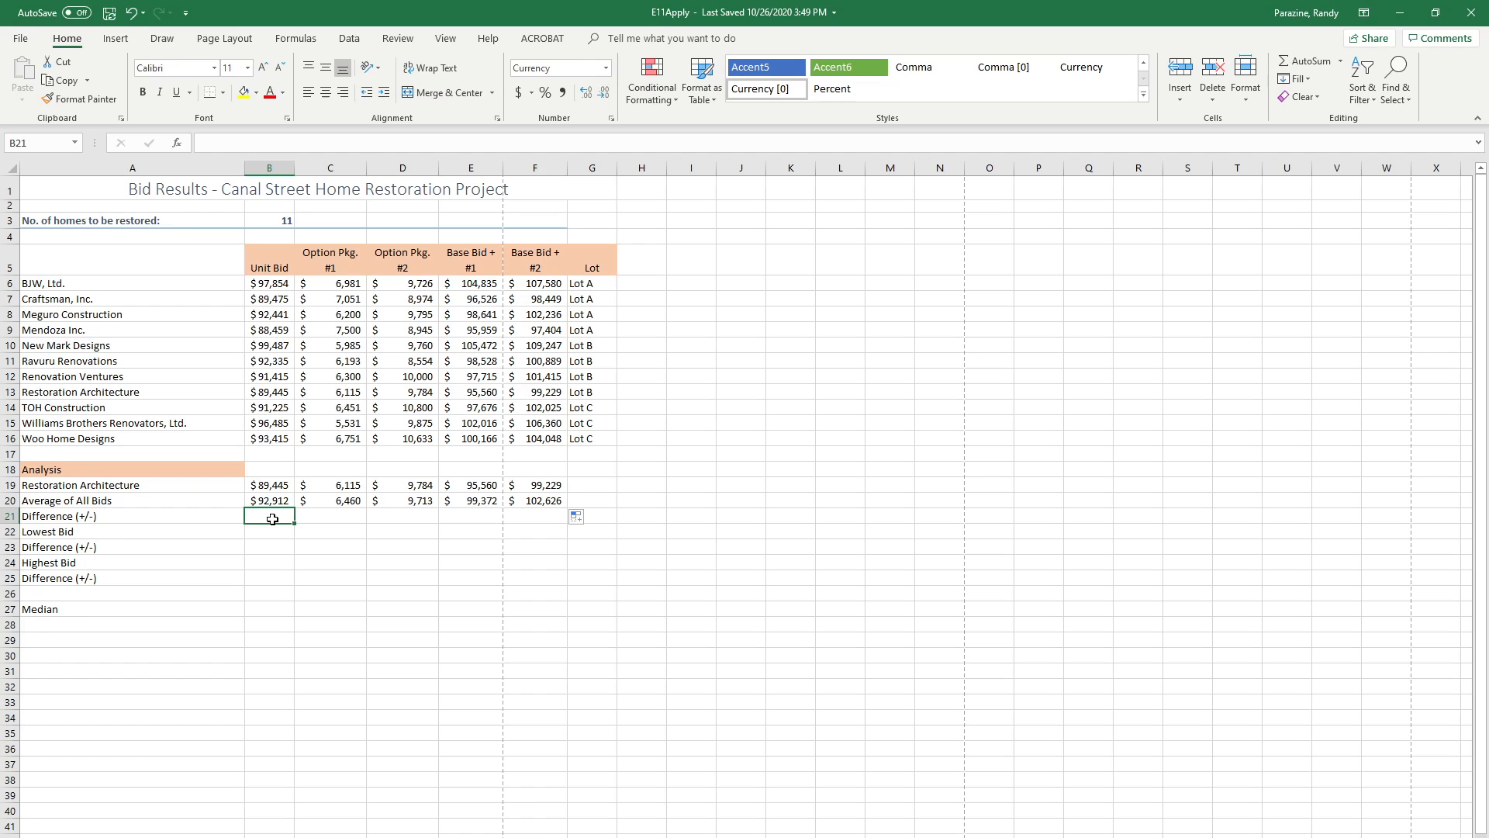
{"action": "type", "text": "=b19"}
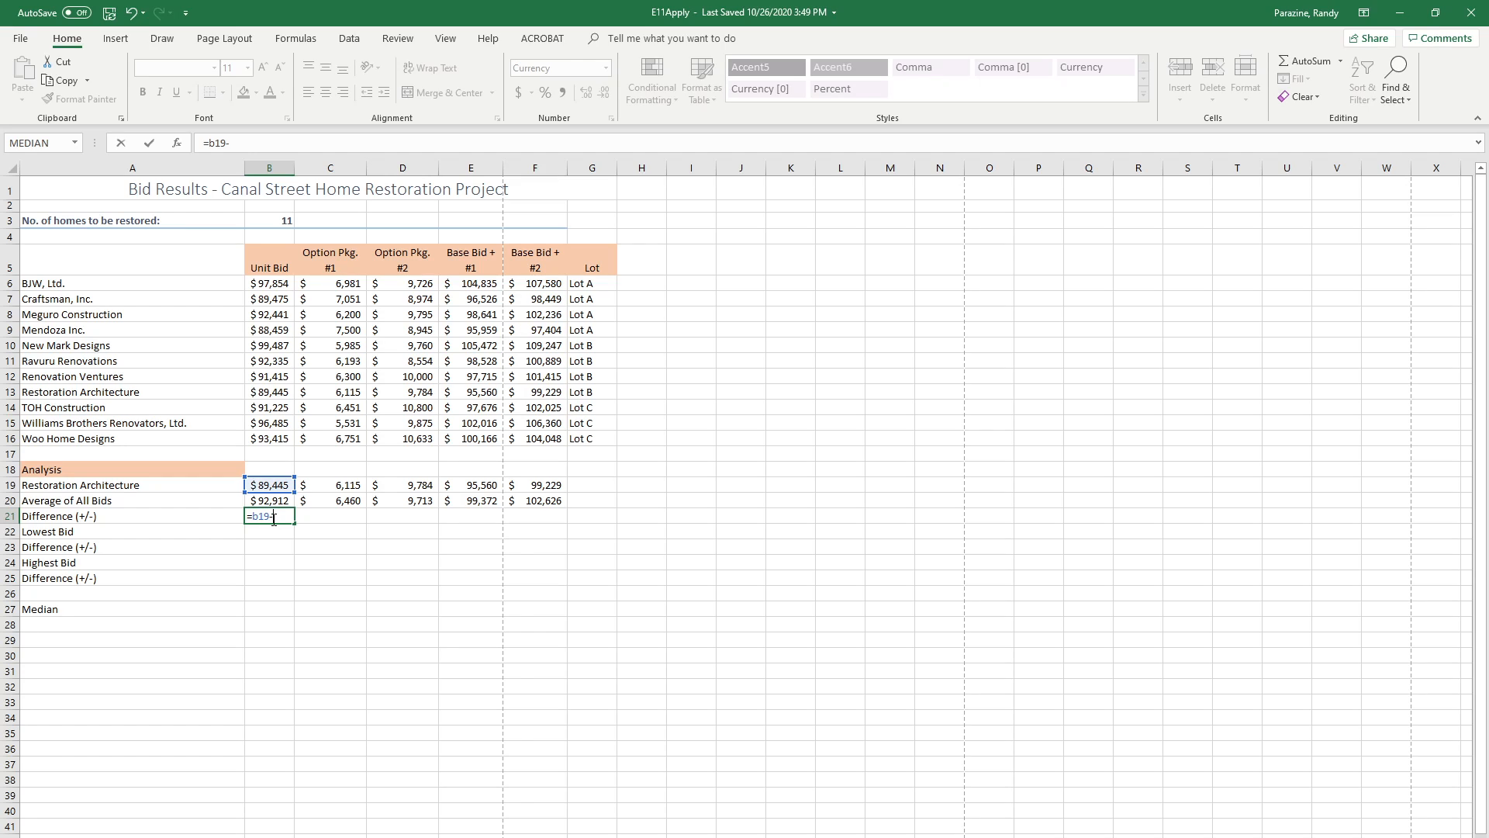
{"action": "type", "text": "-b20"}
{"action": "key", "text": "Return"}
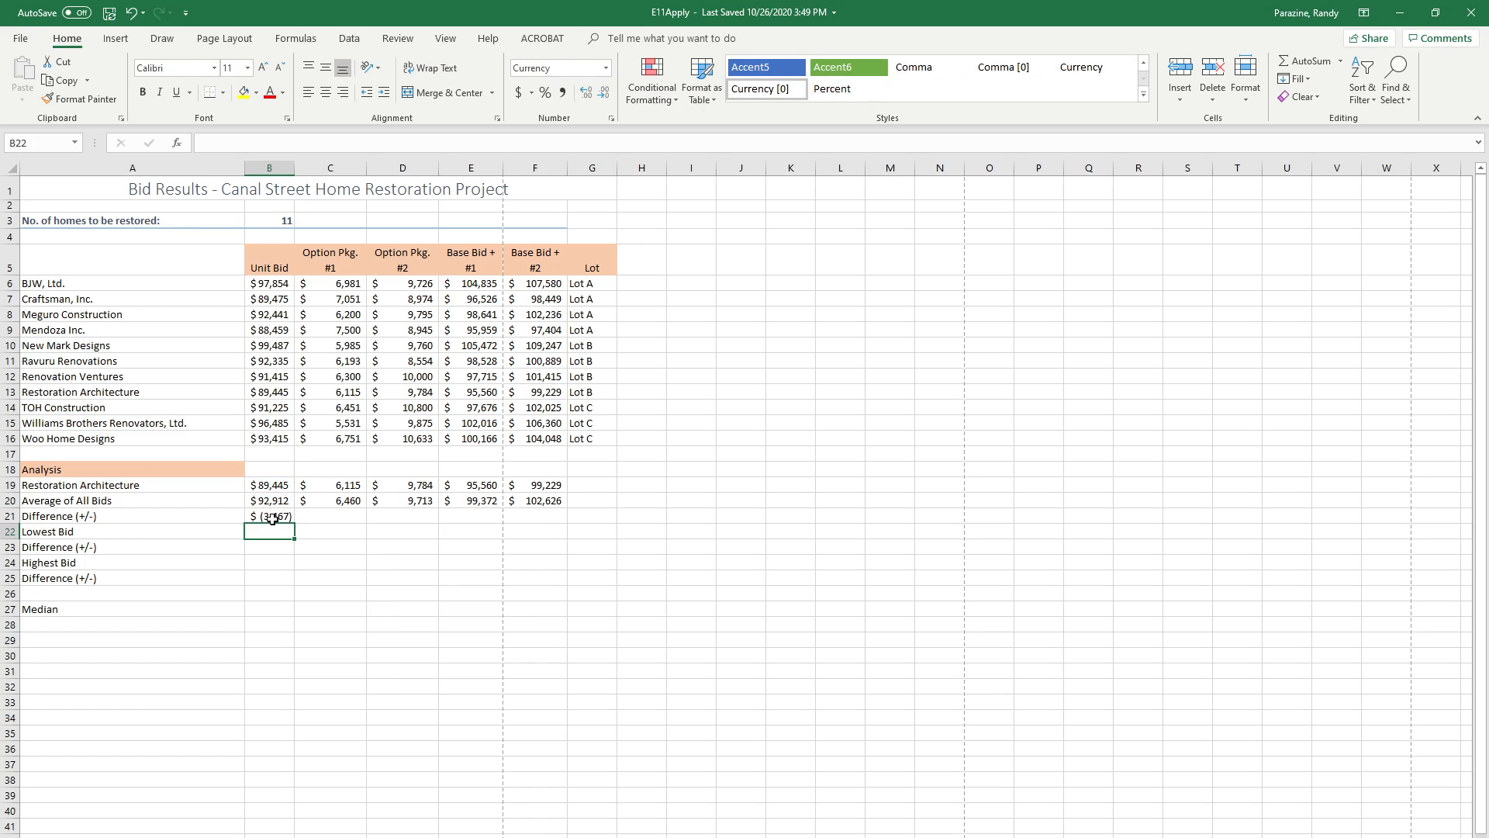
{"action": "left_click", "coordinate": [272, 518]}
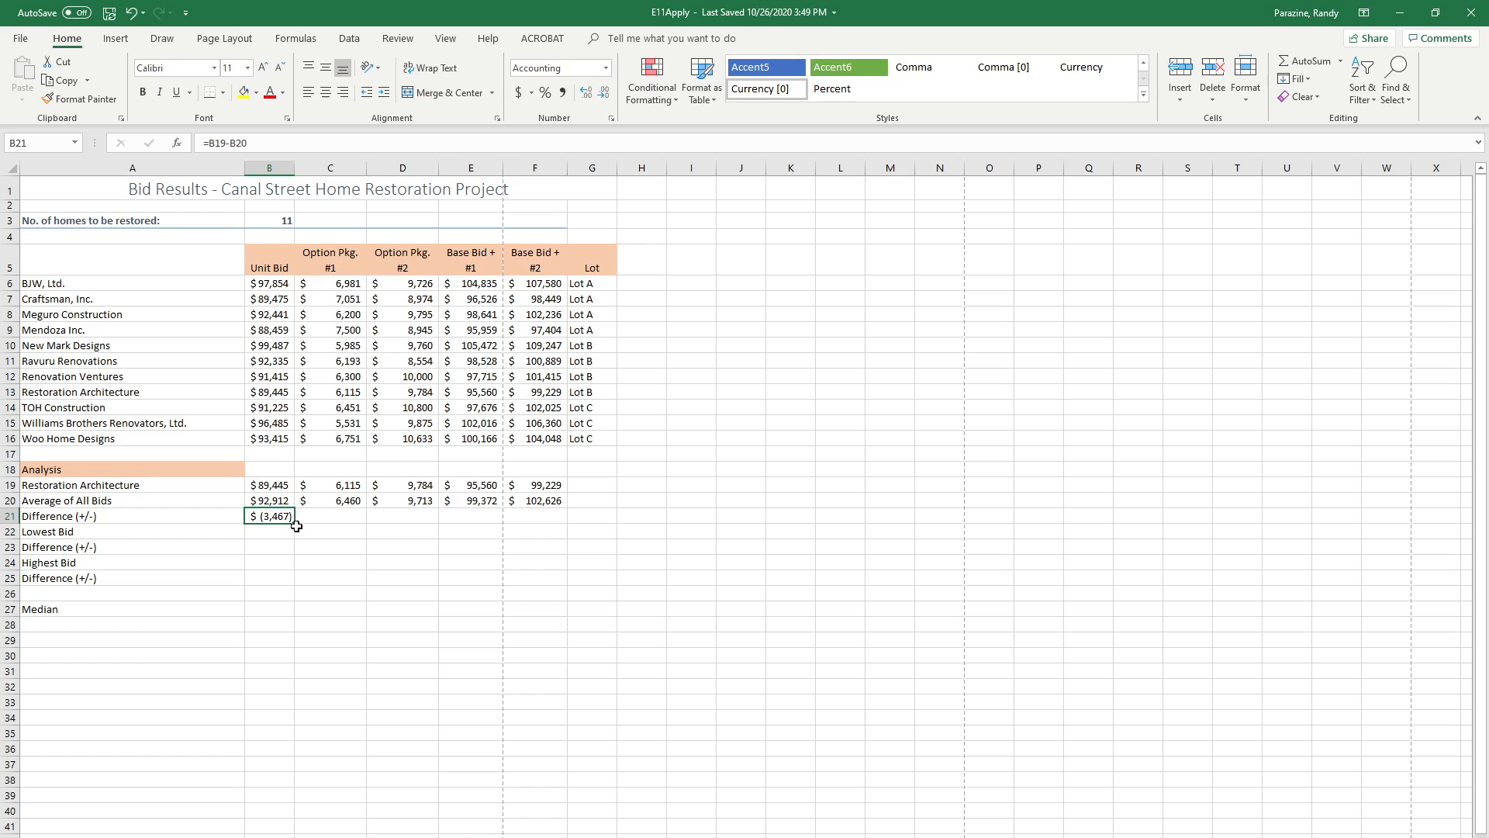
{"action": "left_click_drag", "start_coordinate": [295, 525], "coordinate": [552, 524]}
{"action": "left_click", "coordinate": [554, 516]}
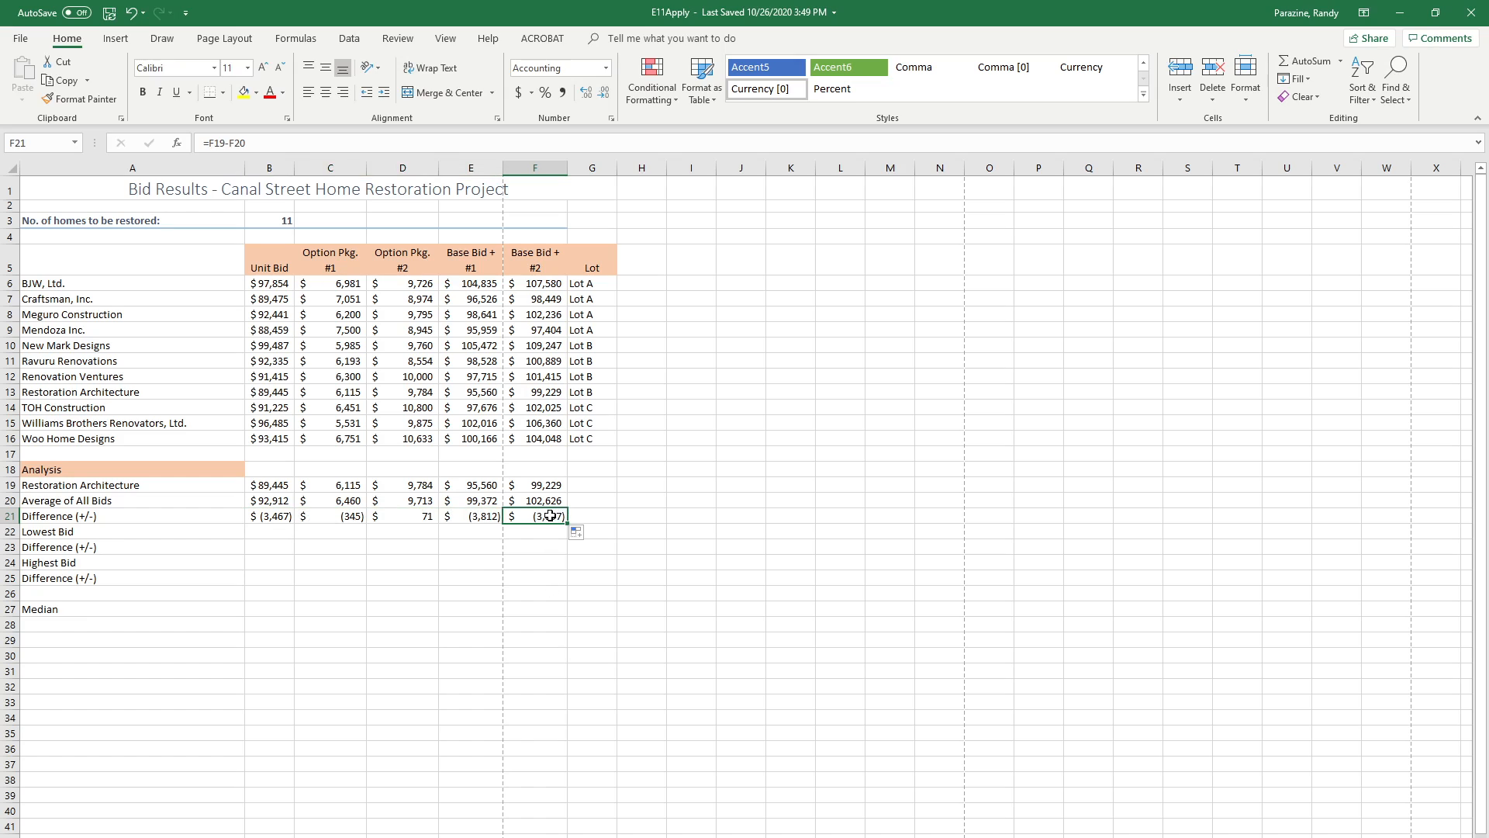
{"action": "left_click", "coordinate": [490, 516]}
{"action": "left_click", "coordinate": [419, 518]}
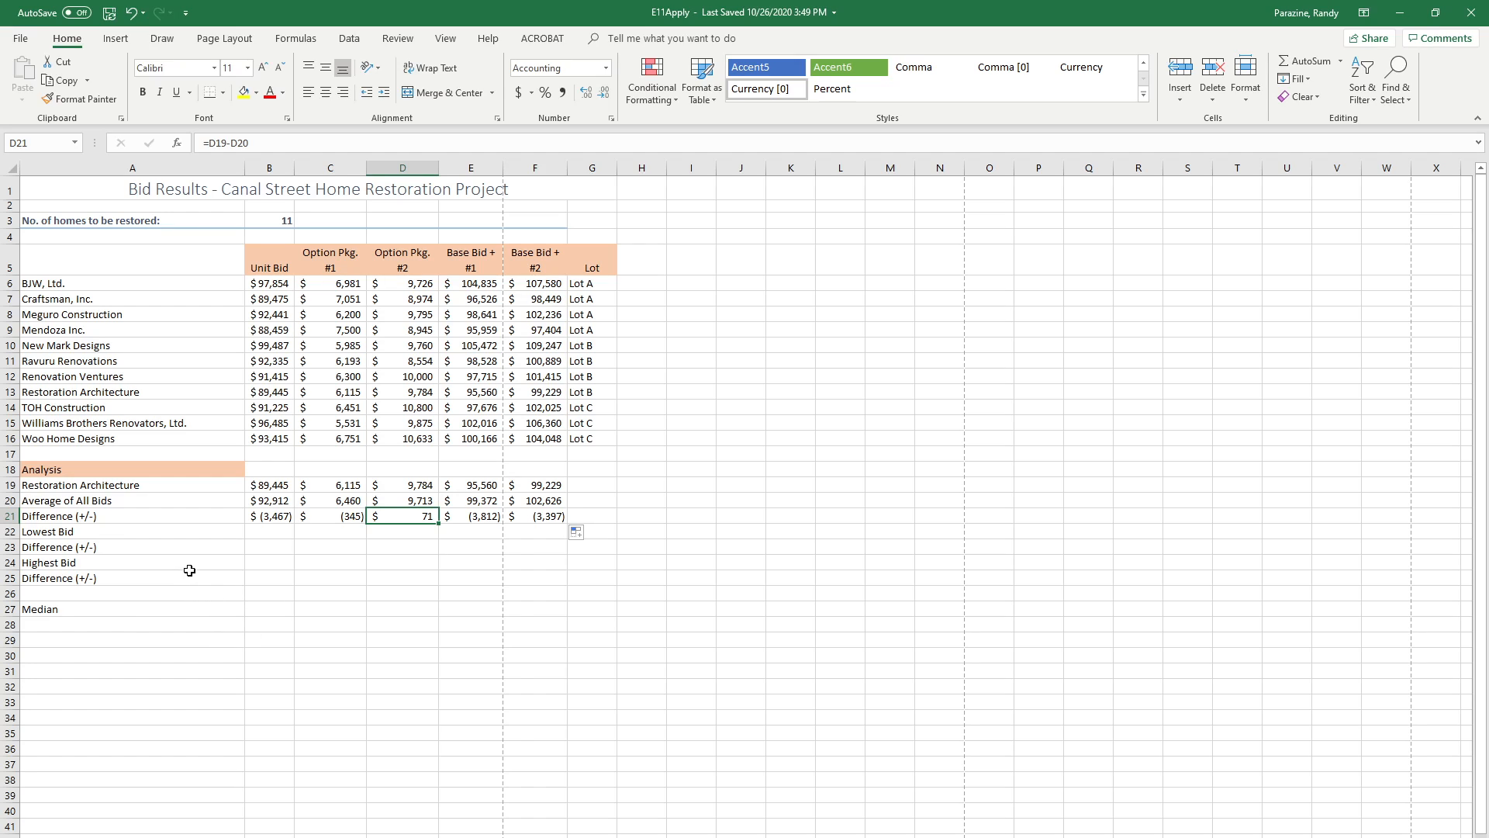
Find the lowest unit bid in B22 with =MIN(B6:B16) and fill the formula across to F22
{"action": "left_click", "coordinate": [273, 534]}
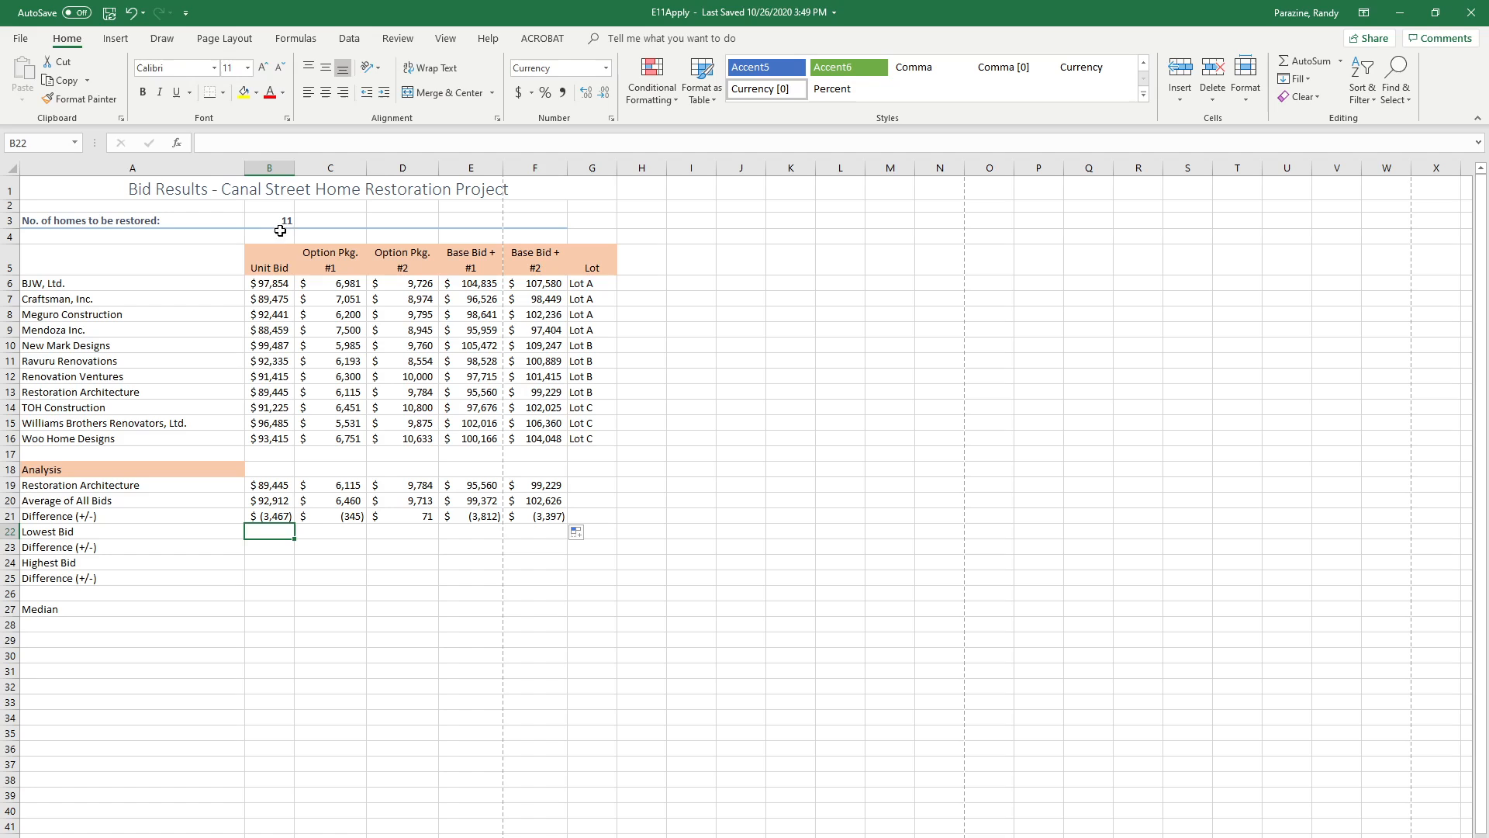
{"action": "left_click", "coordinate": [301, 43]}
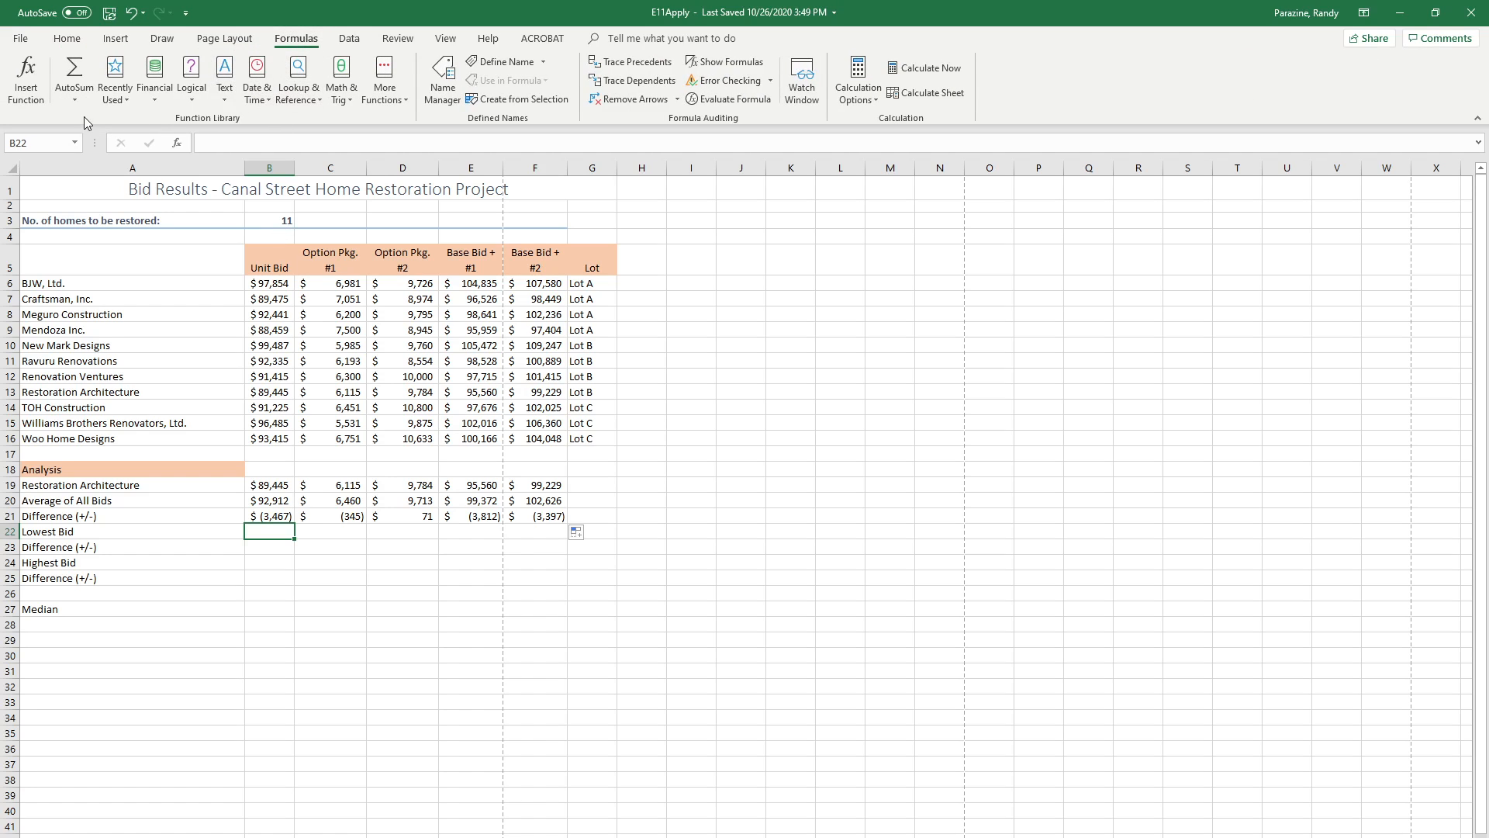
{"action": "left_click", "coordinate": [76, 100]}
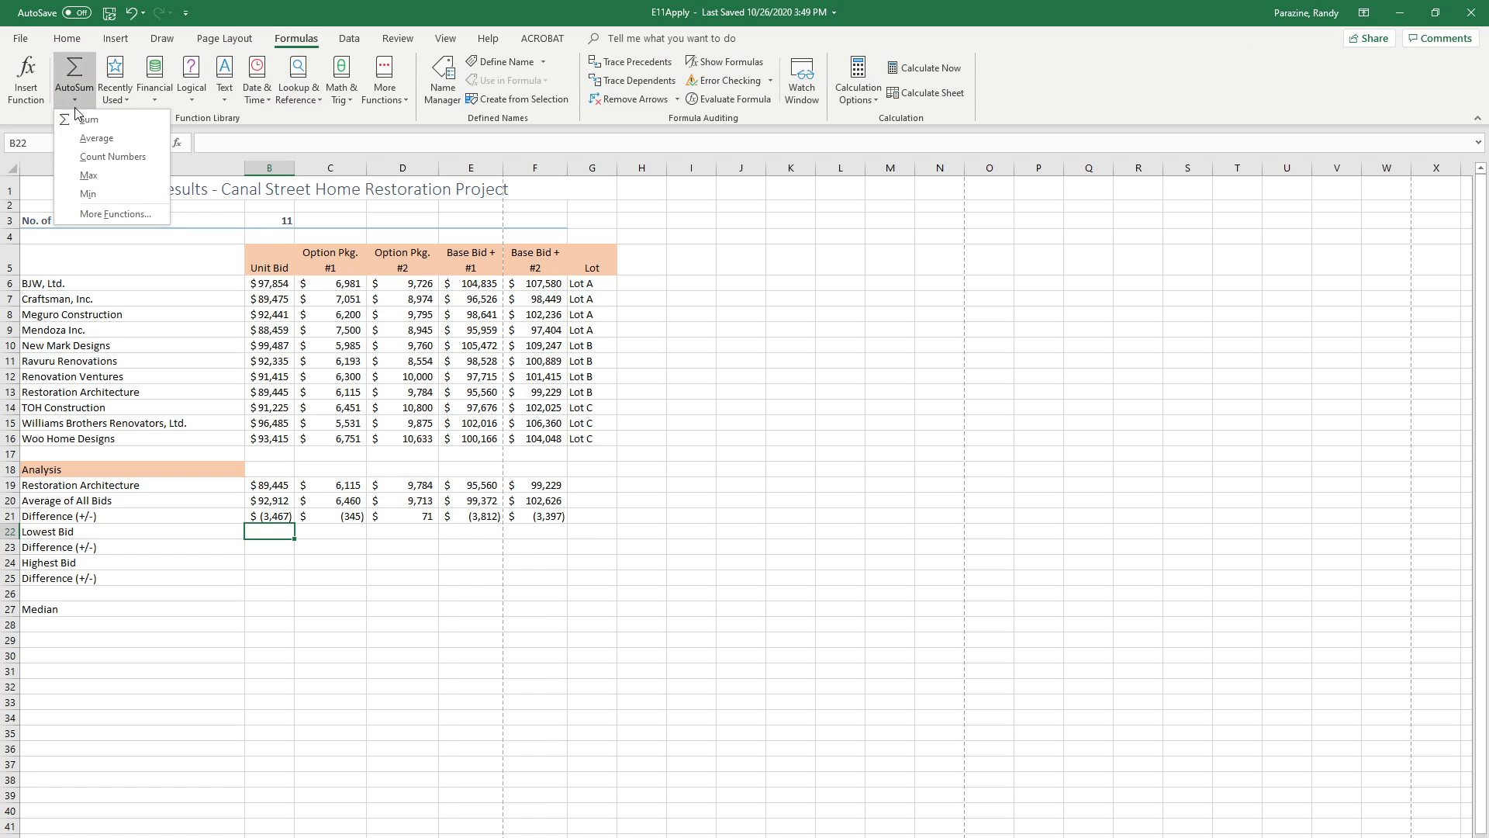
{"action": "left_click", "coordinate": [100, 194]}
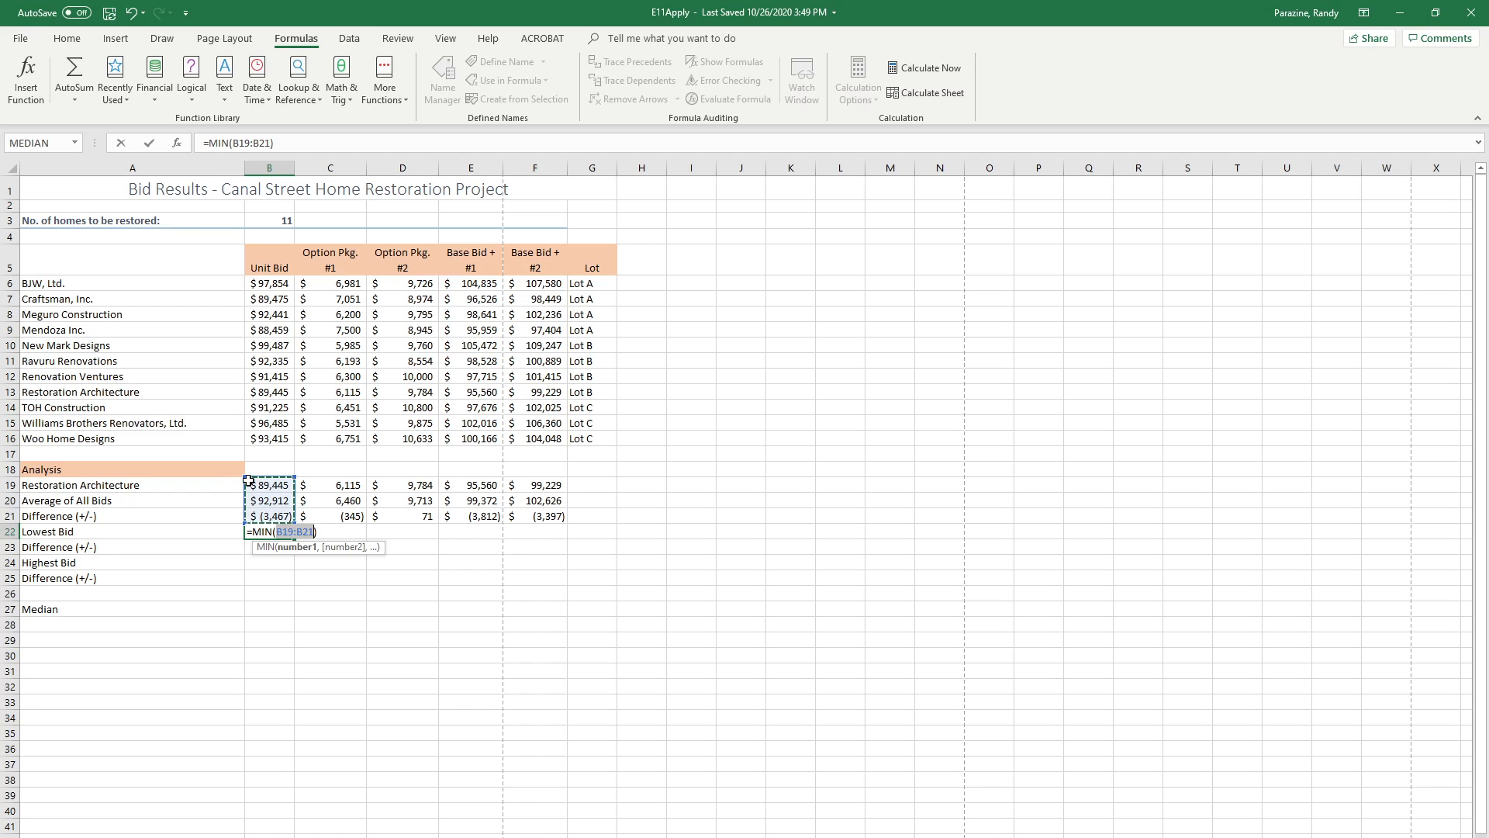
{"action": "left_click_drag", "start_coordinate": [269, 284], "coordinate": [260, 435]}
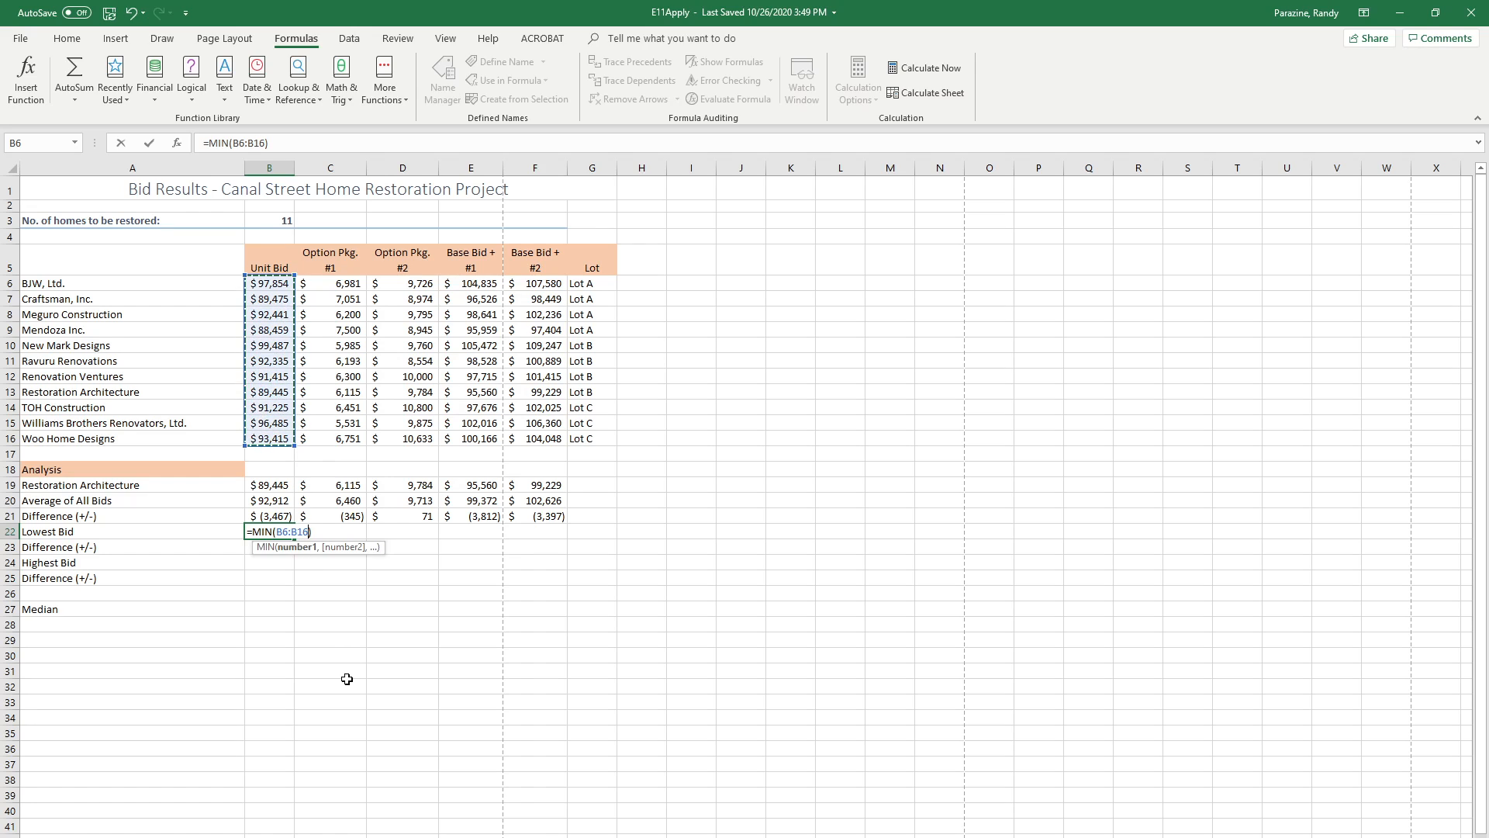
{"action": "key", "text": "Return"}
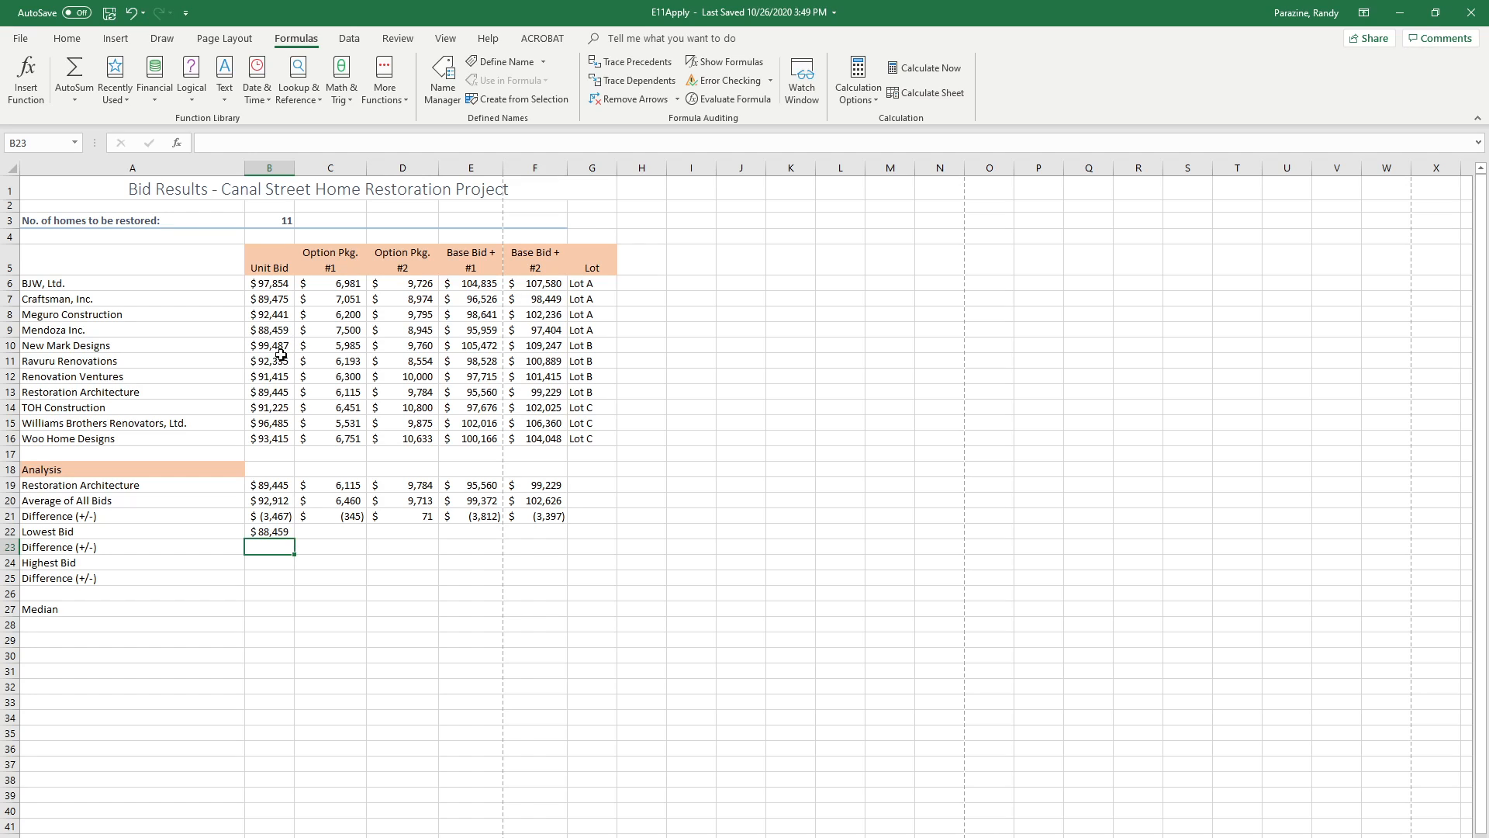
{"action": "left_click", "coordinate": [279, 530]}
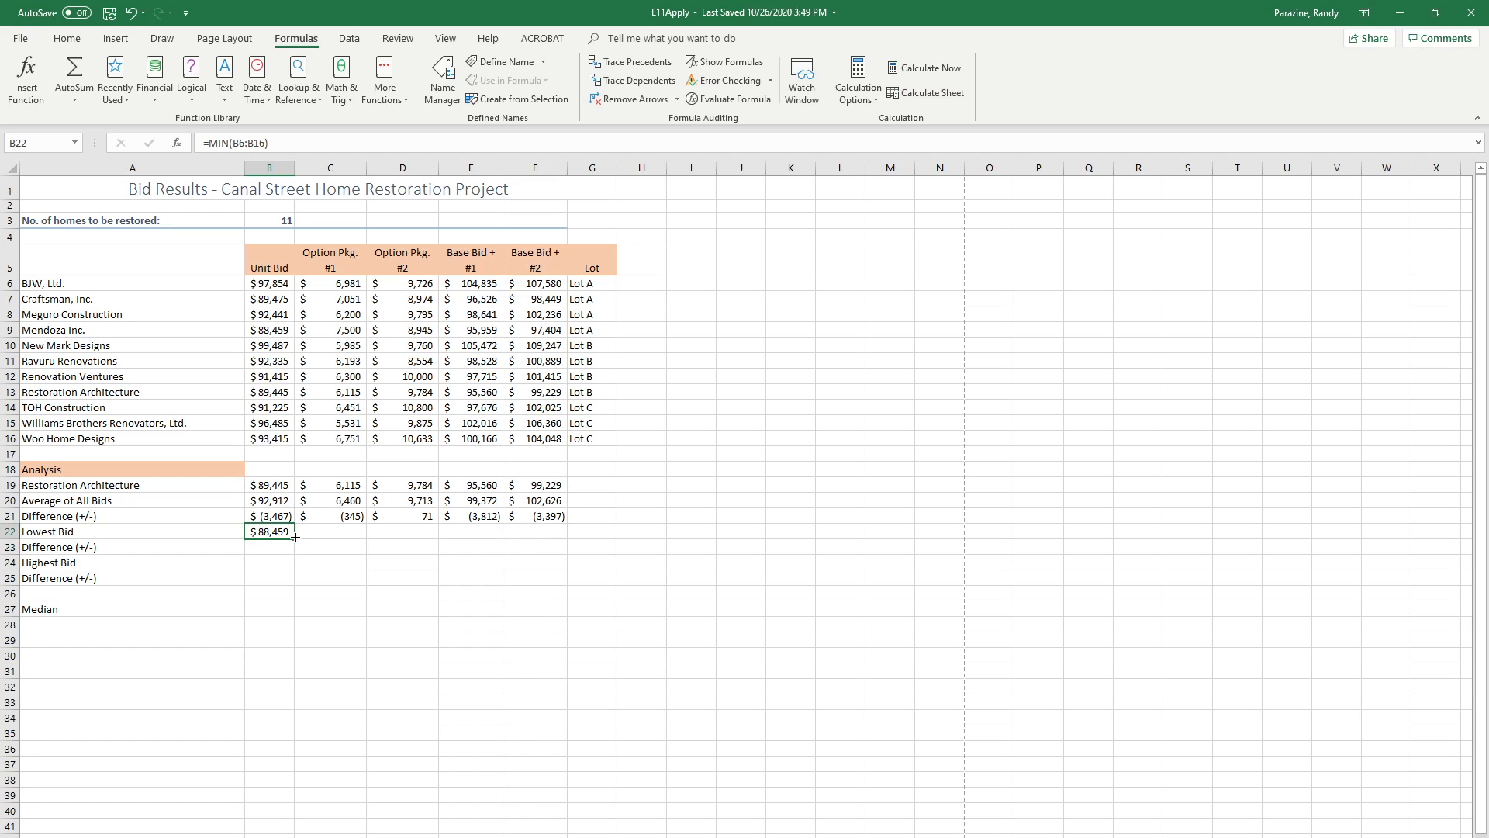
{"action": "left_click_drag", "start_coordinate": [294, 537], "coordinate": [536, 535]}
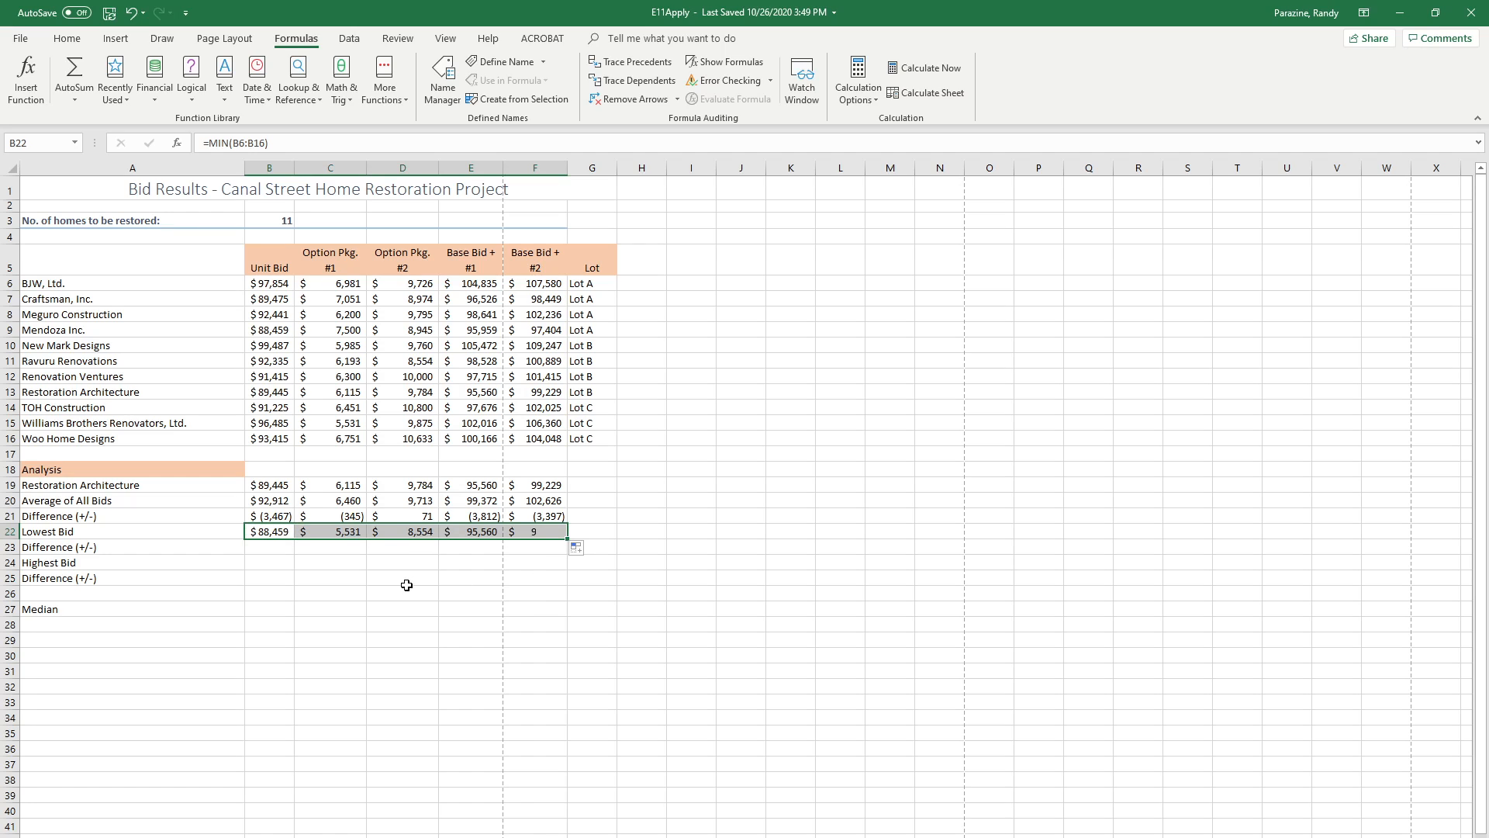
Enter =B19-B22 in B23 for the difference from the lowest bid and fill the formula across to F23
{"action": "left_click", "coordinate": [280, 549]}
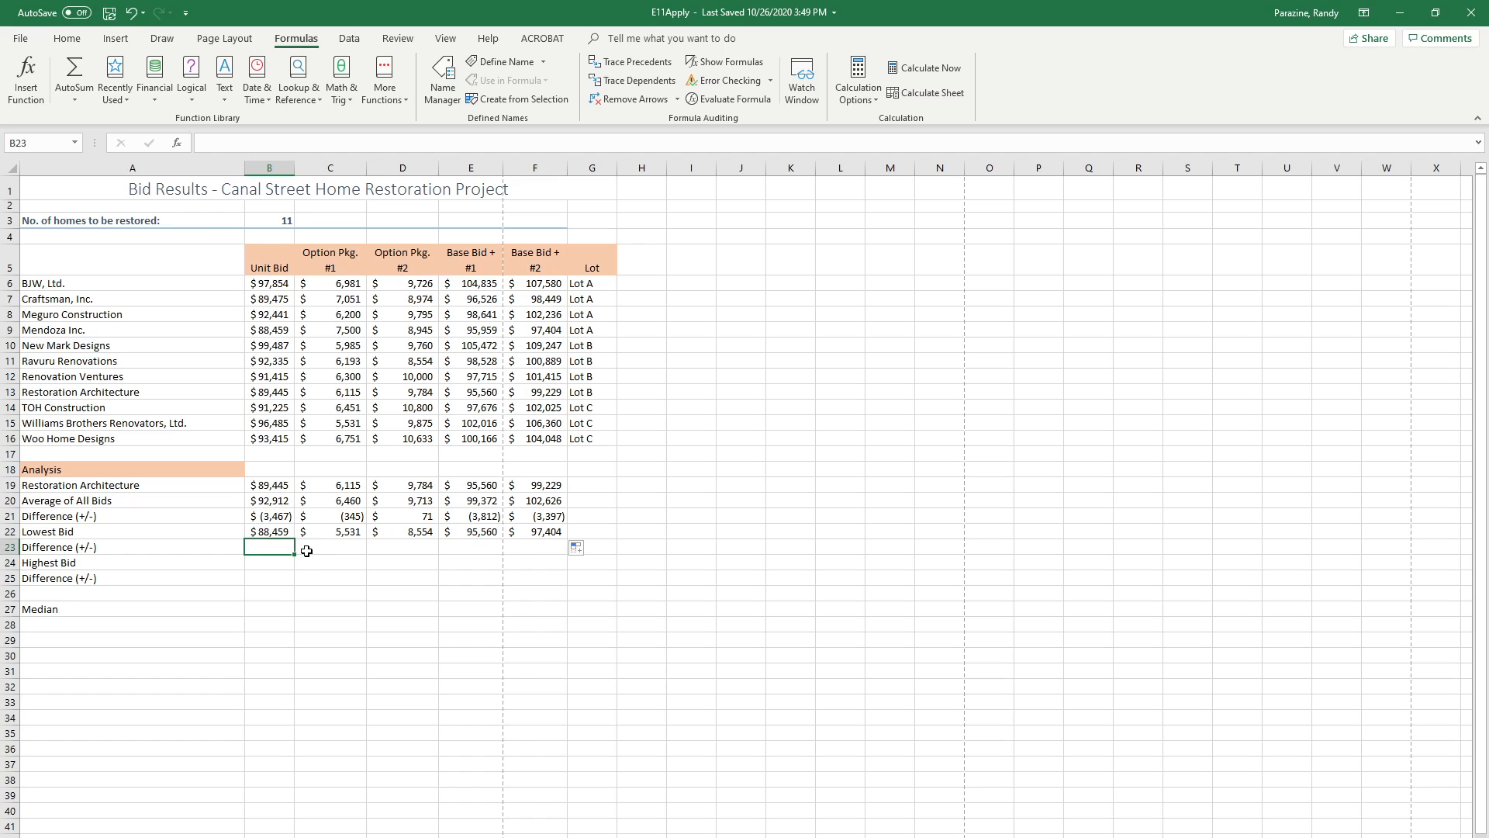
{"action": "type", "text": "=b1"}
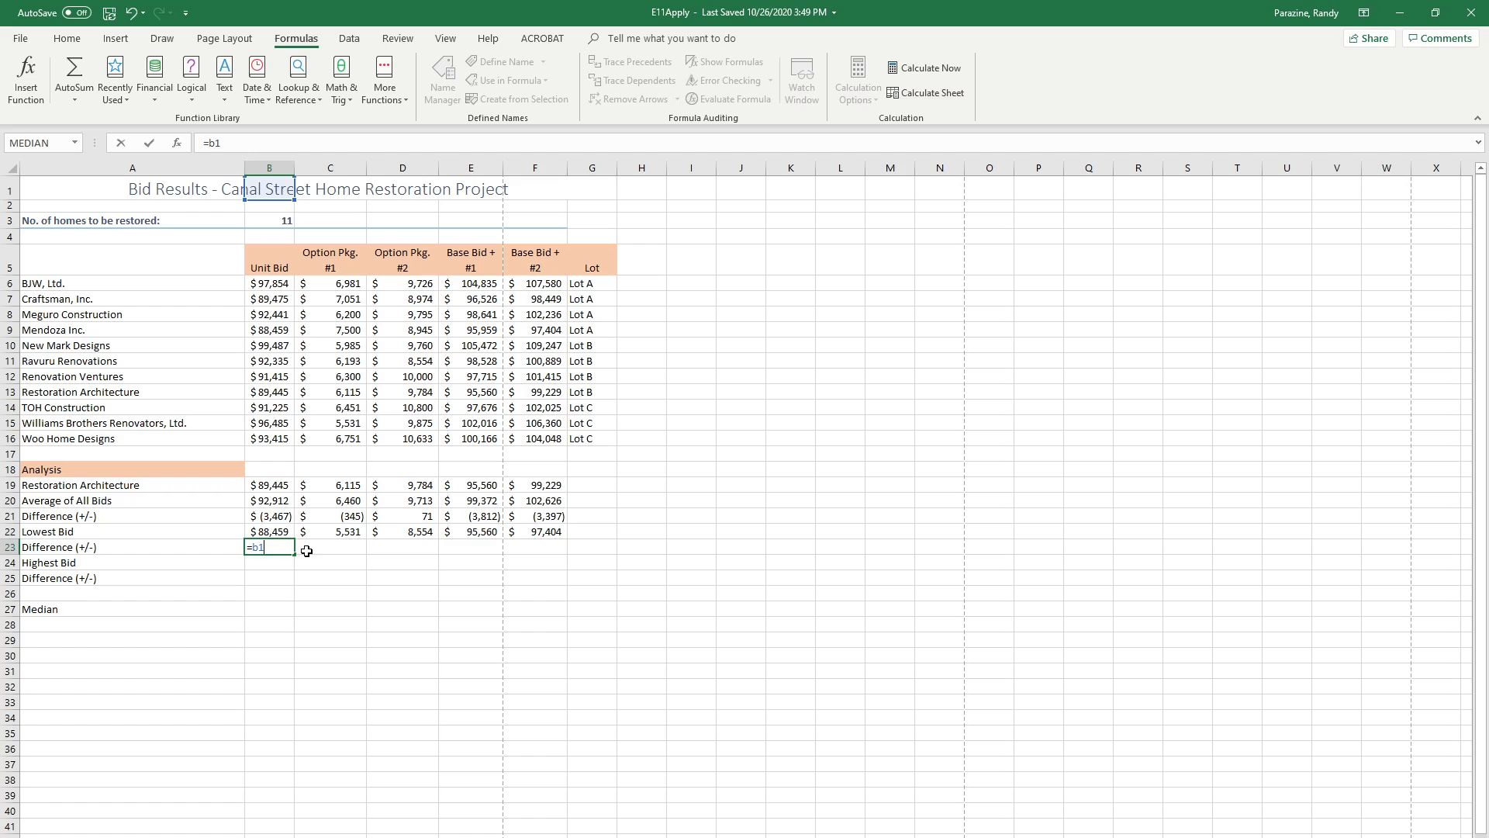
{"action": "type", "text": "9-b22"}
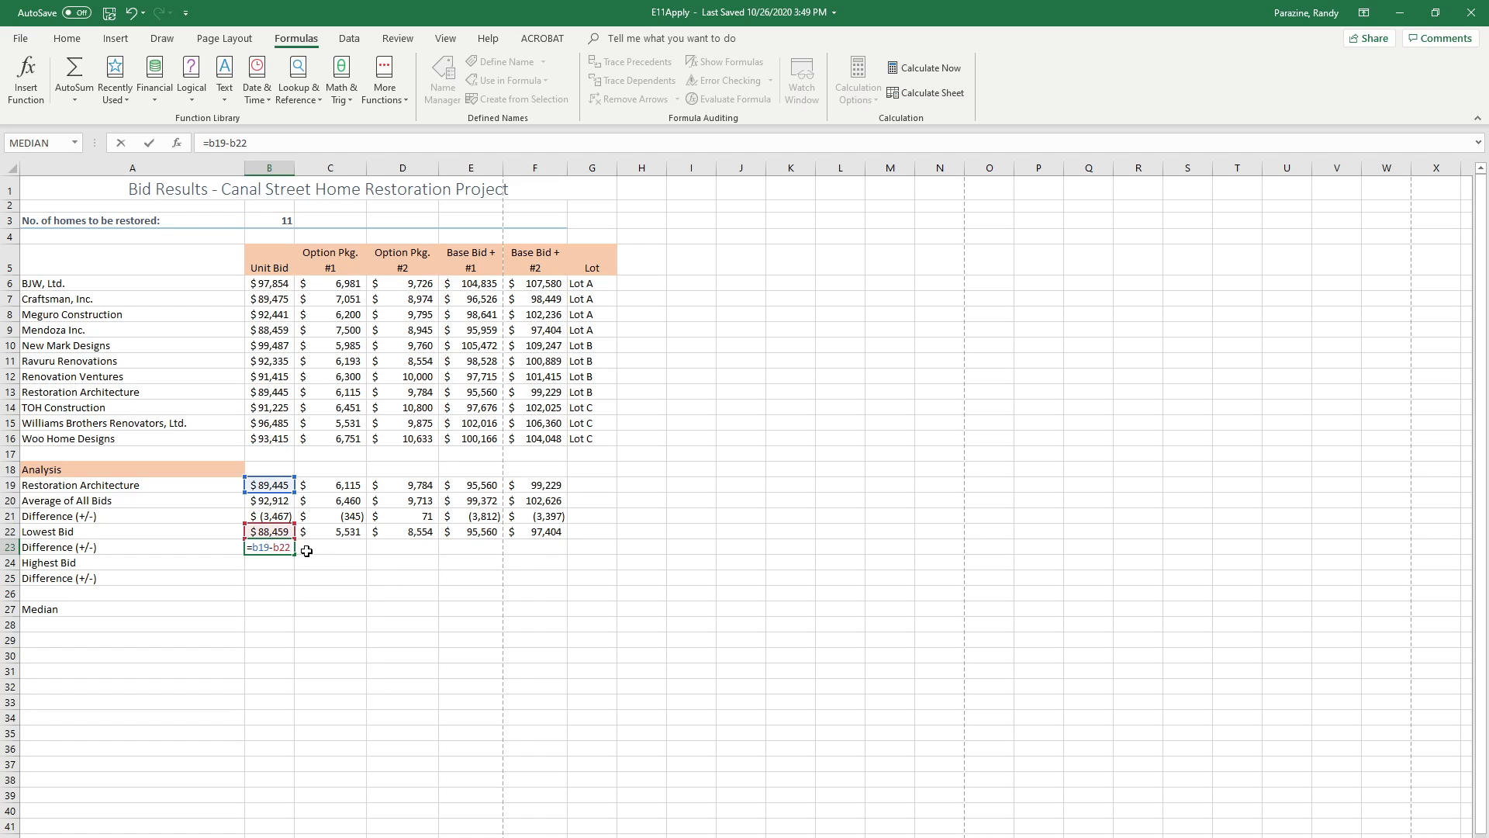
{"action": "key", "text": "Return"}
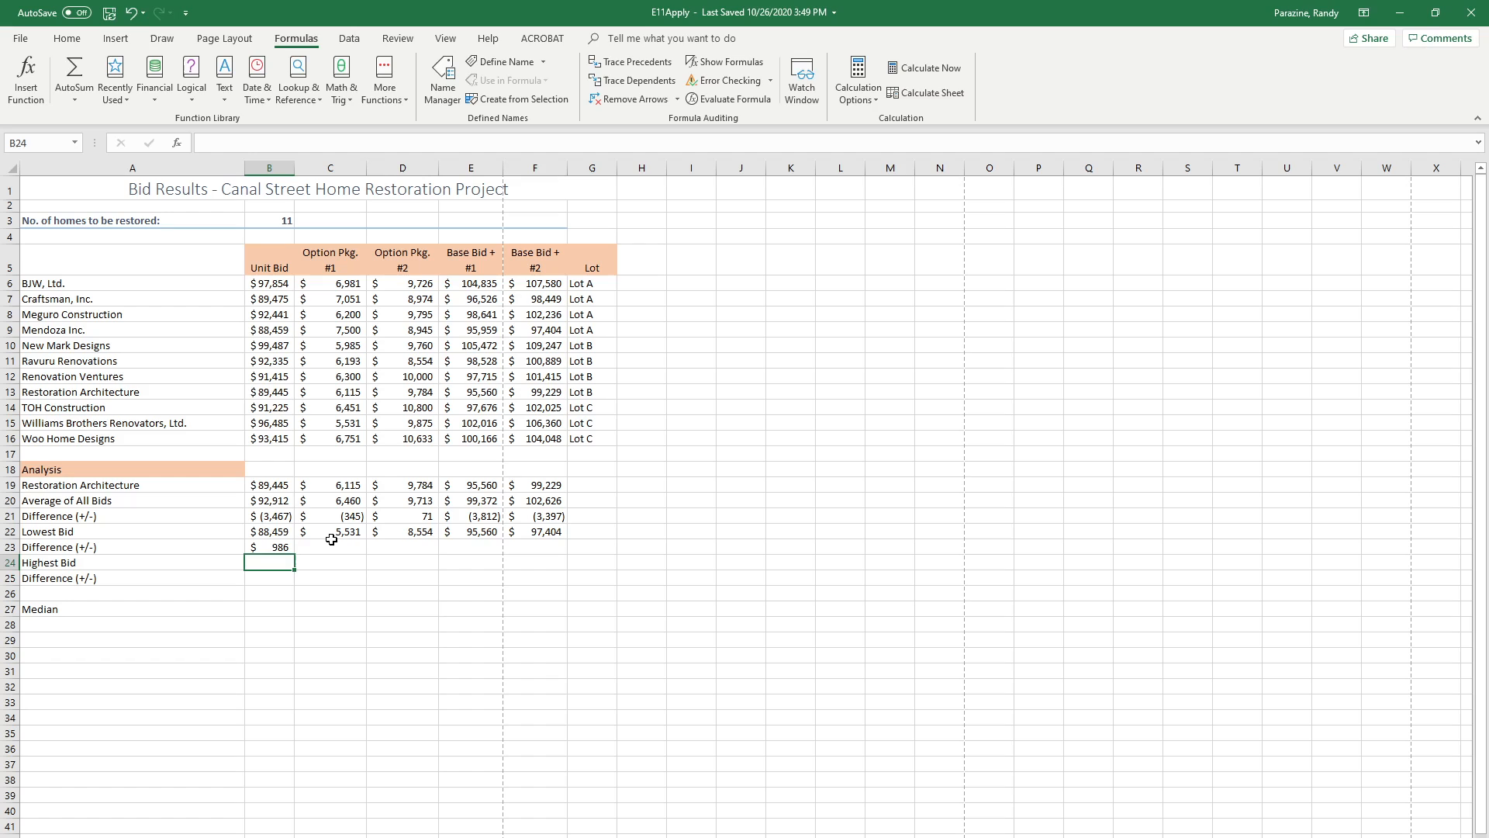
{"action": "left_click", "coordinate": [275, 549]}
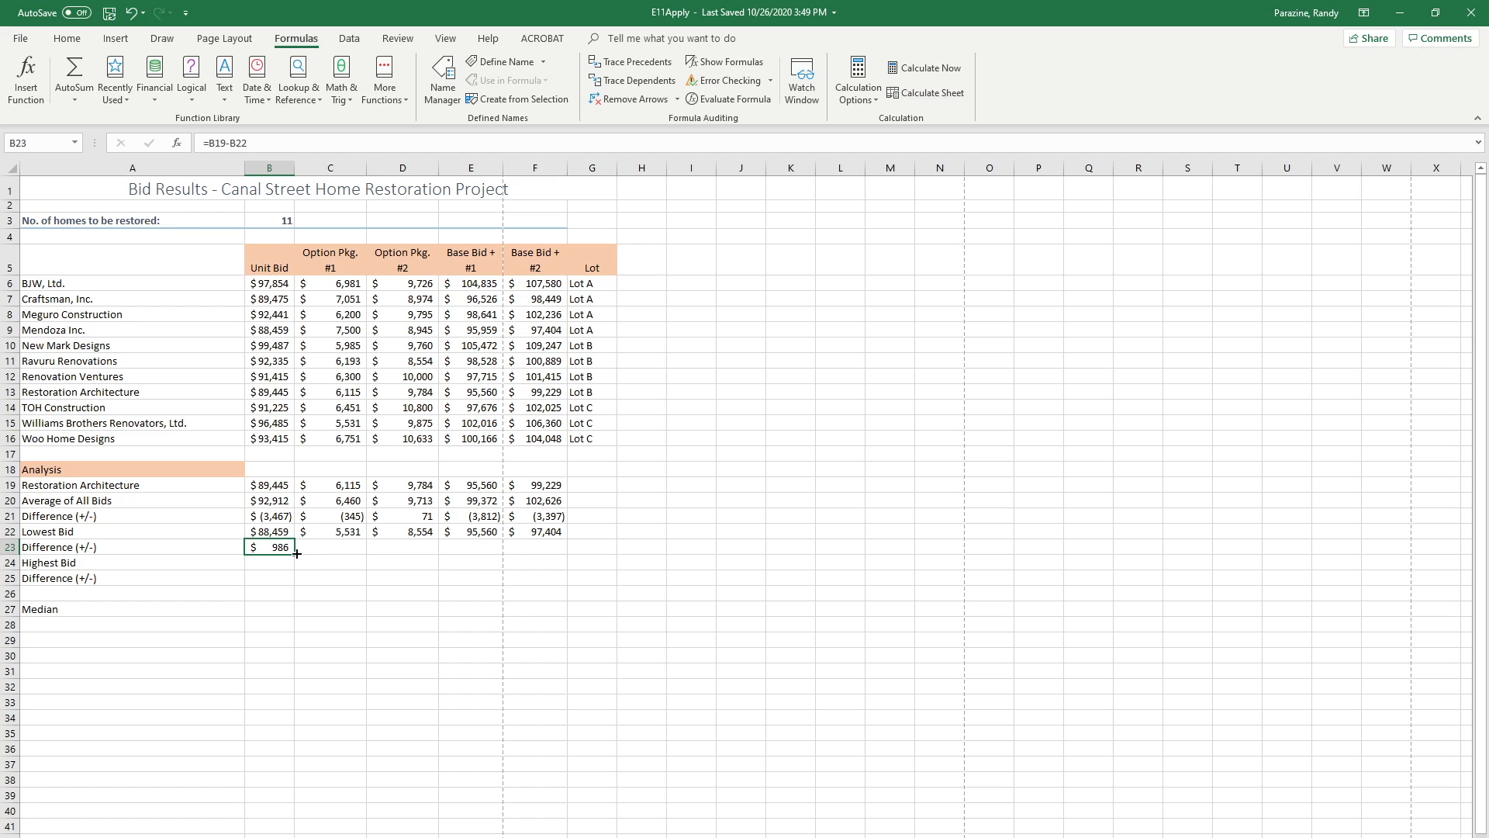
{"action": "left_click_drag", "start_coordinate": [297, 553], "coordinate": [547, 563]}
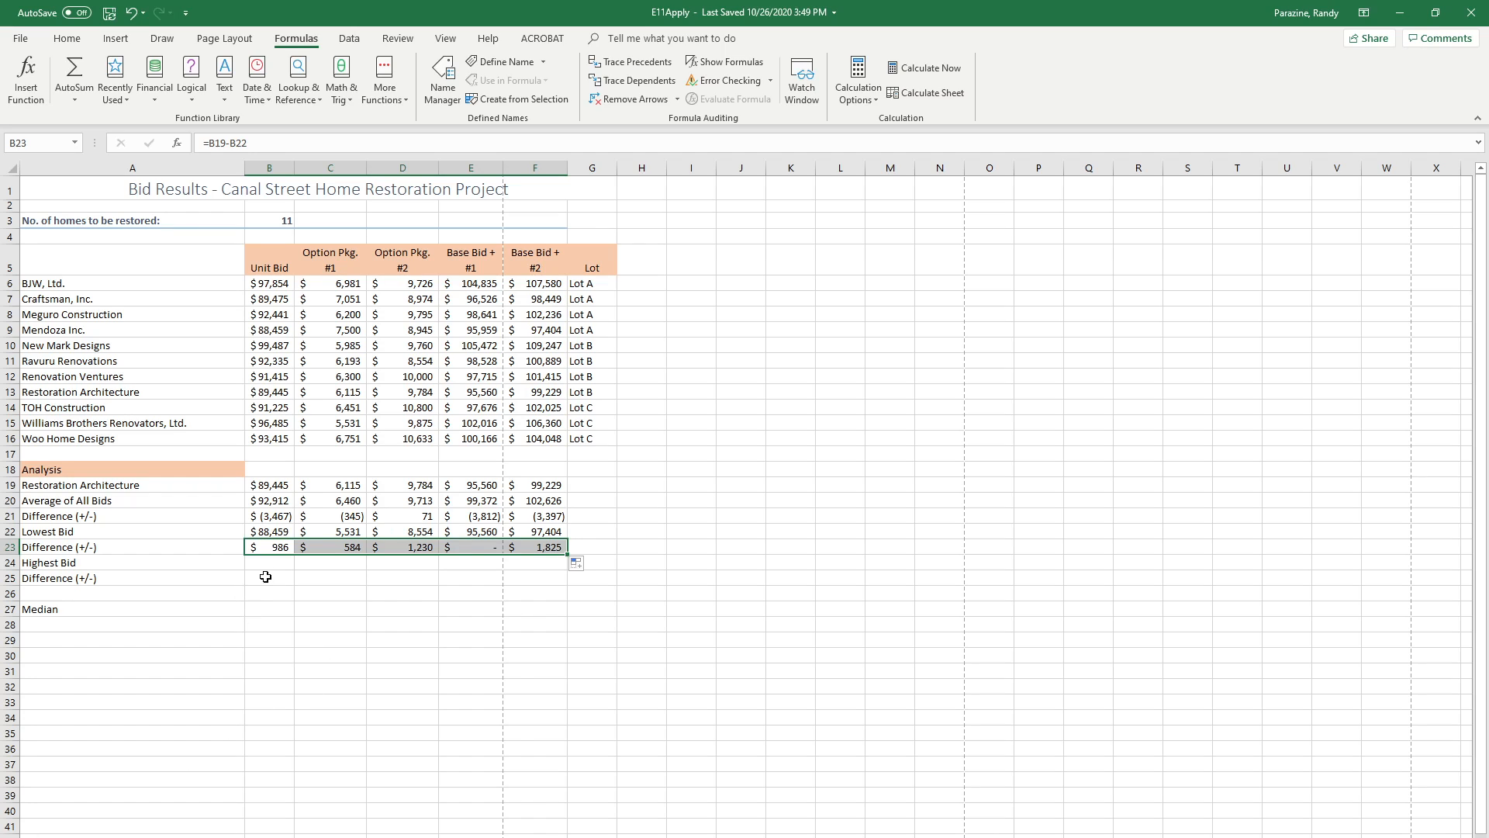
Find the highest unit bid in B24 with =MAX(B6:B16) and fill the formula across to F24
{"action": "left_click", "coordinate": [267, 564]}
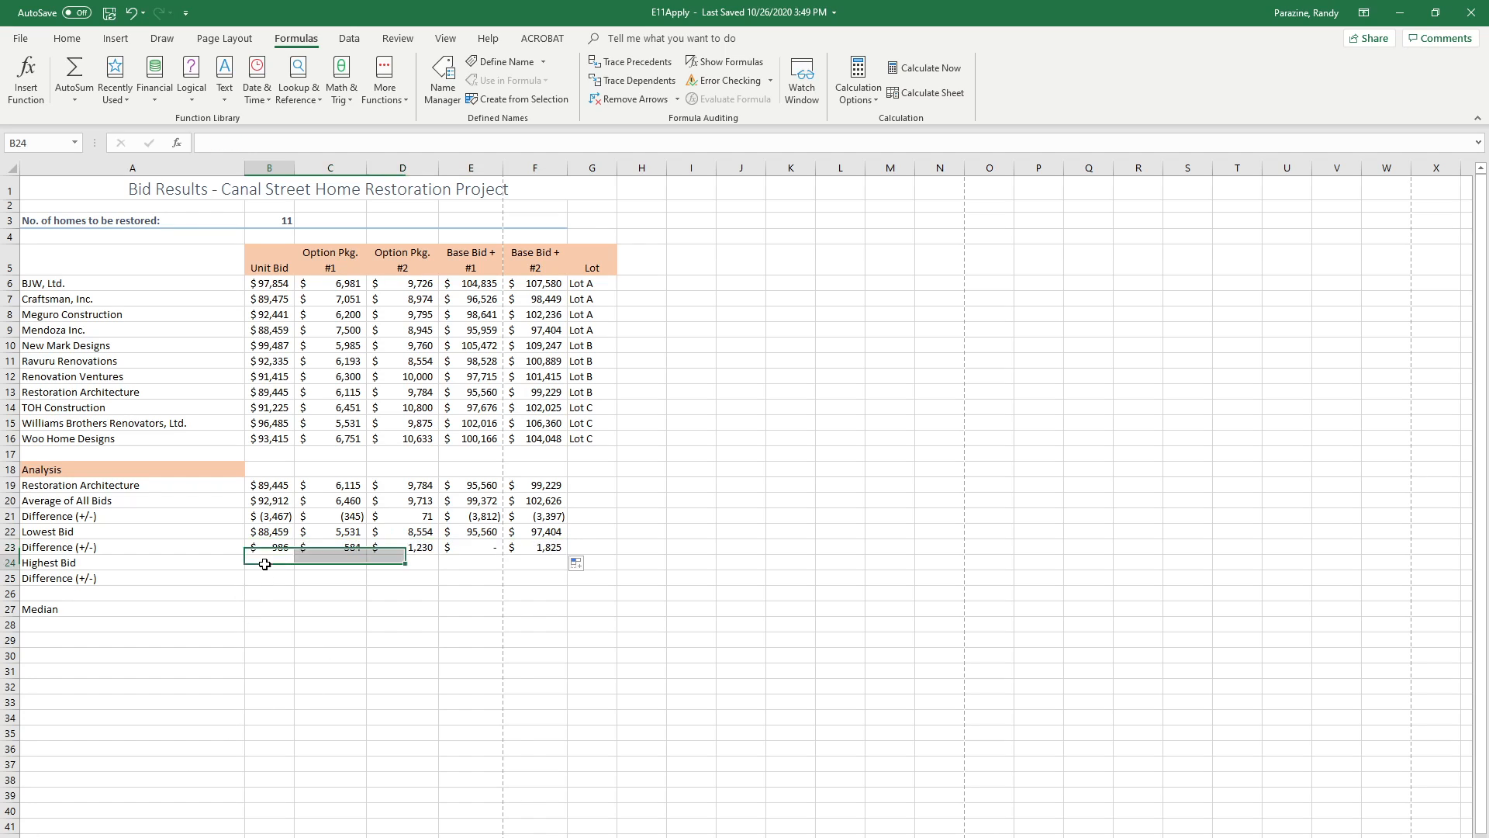
{"action": "left_click", "coordinate": [84, 98]}
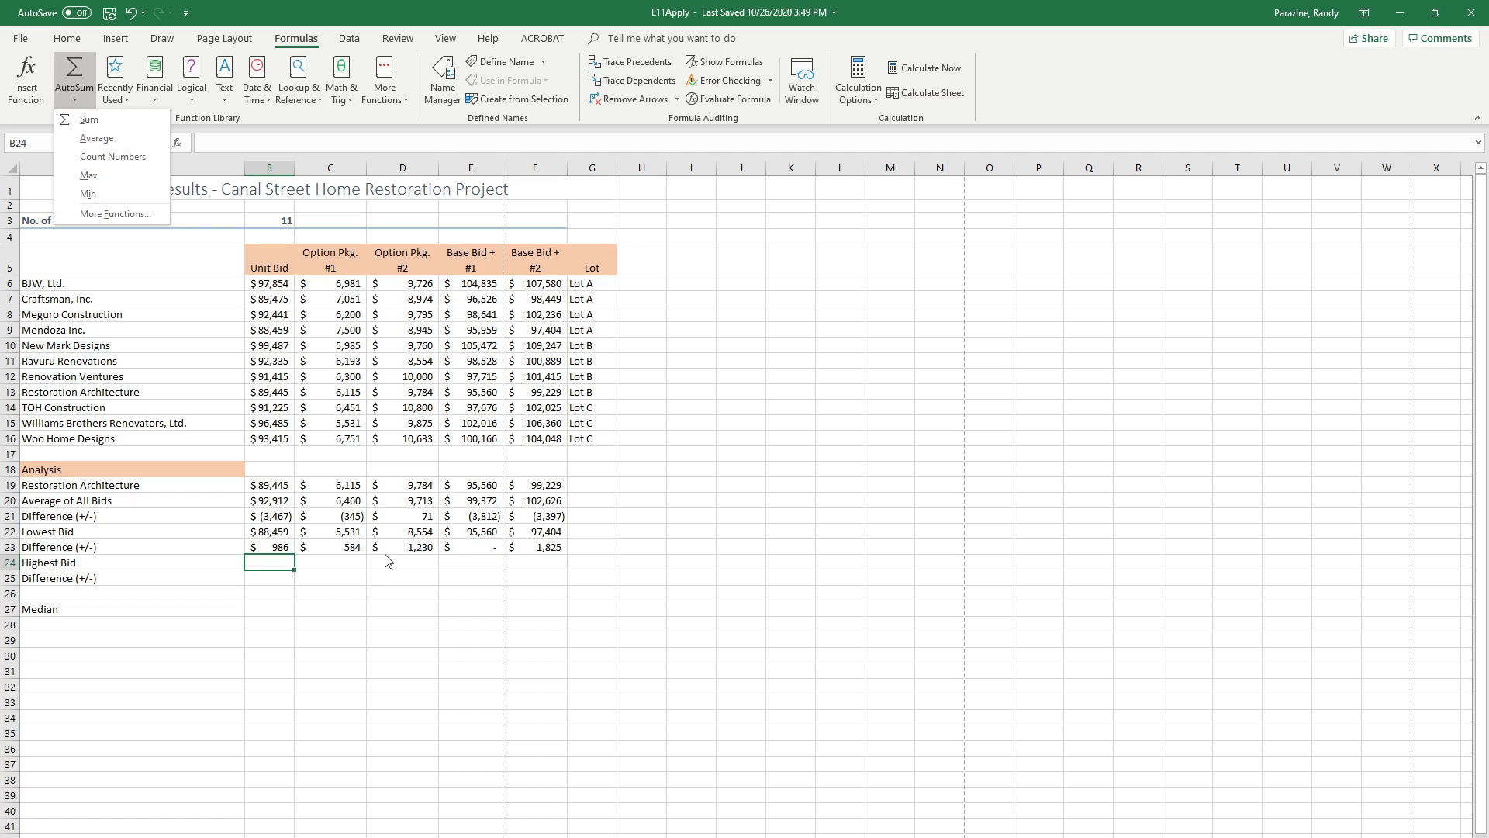
{"action": "left_click", "coordinate": [384, 97]}
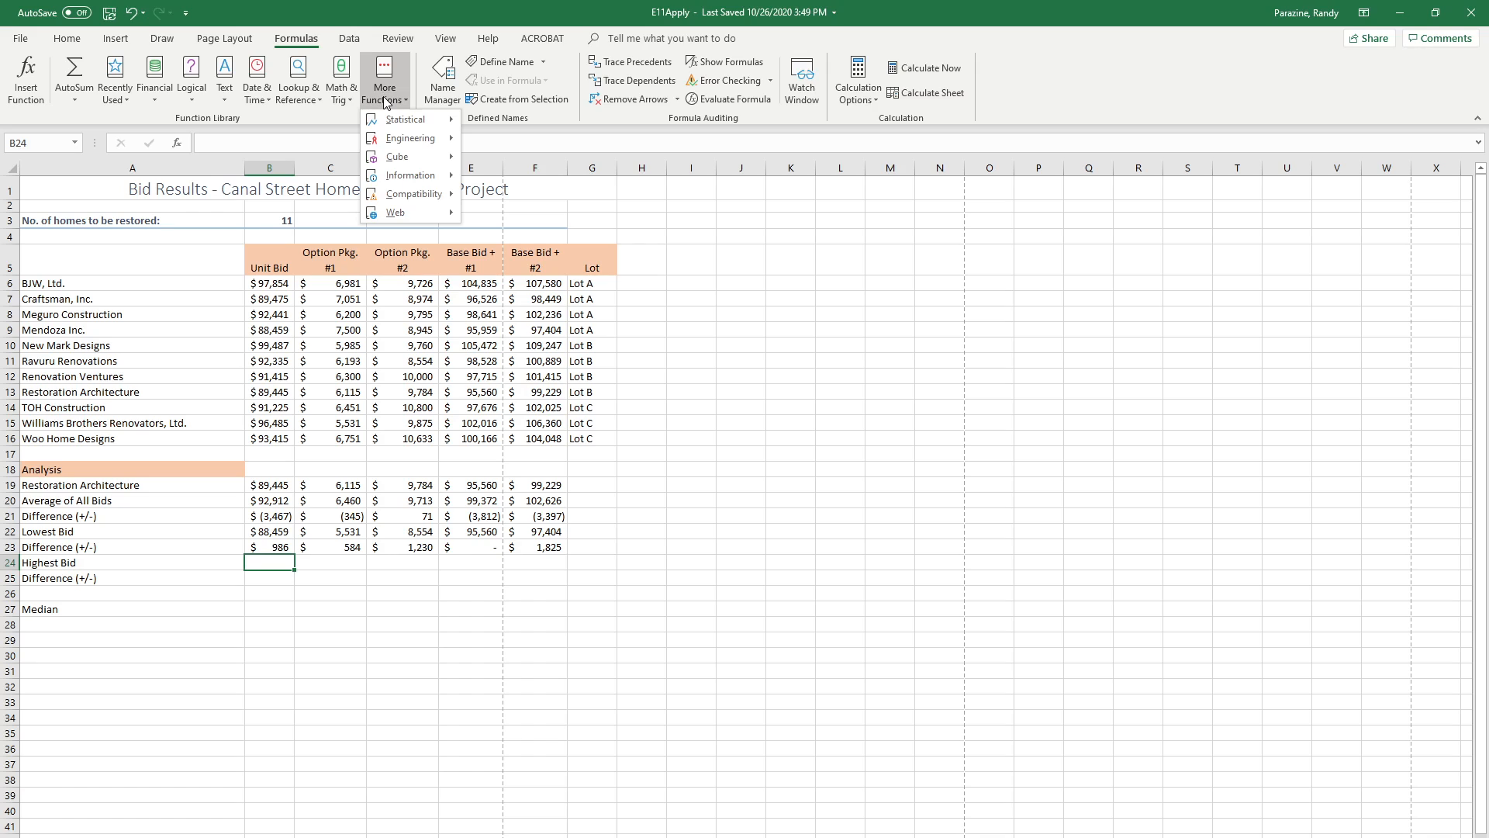
{"action": "mouse_move", "coordinate": [390, 124]}
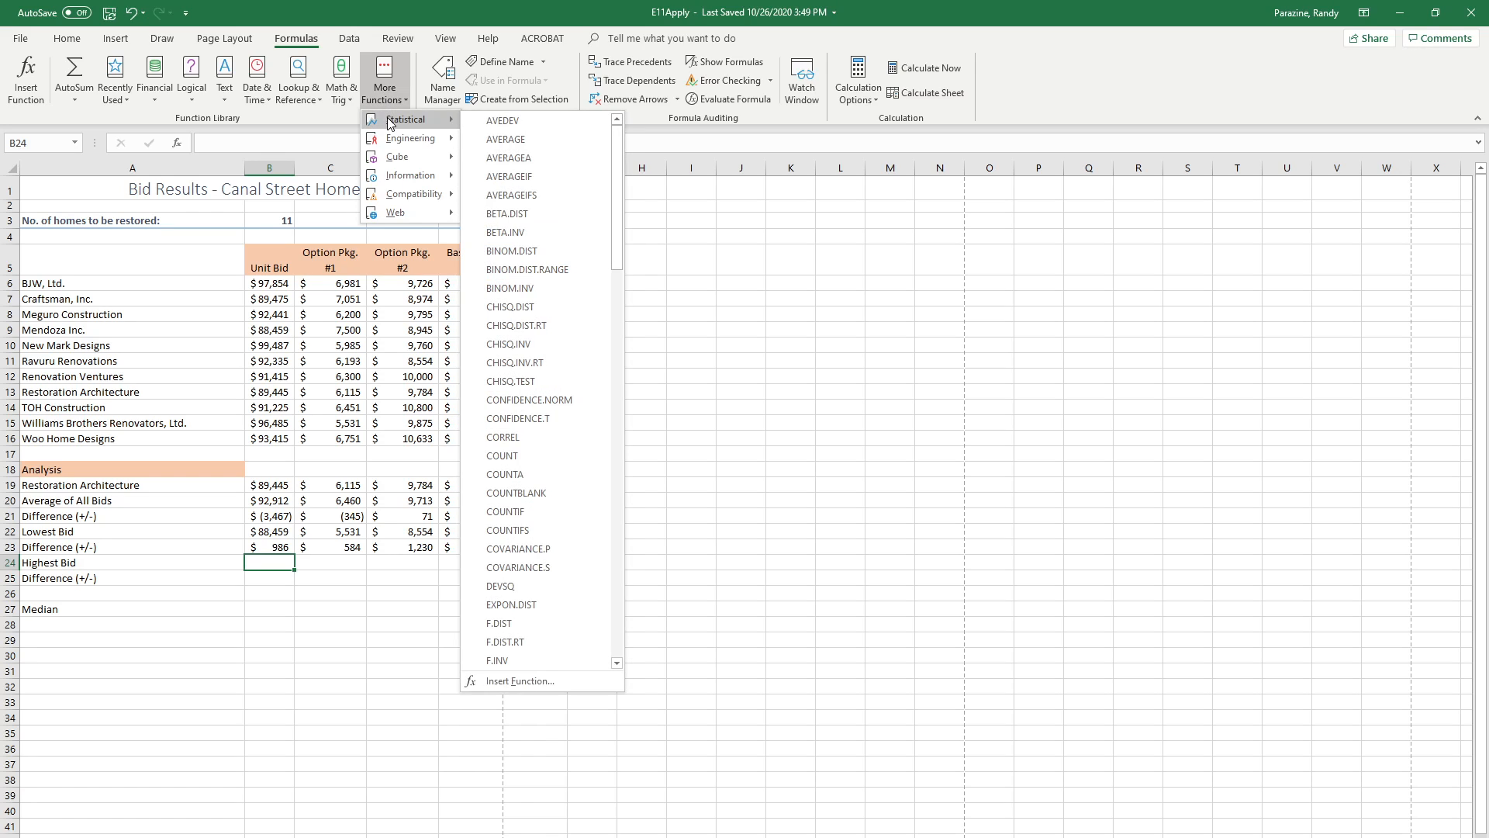
{"action": "scroll", "coordinate": [515, 215], "scroll_direction": "down", "scroll_amount": 13}
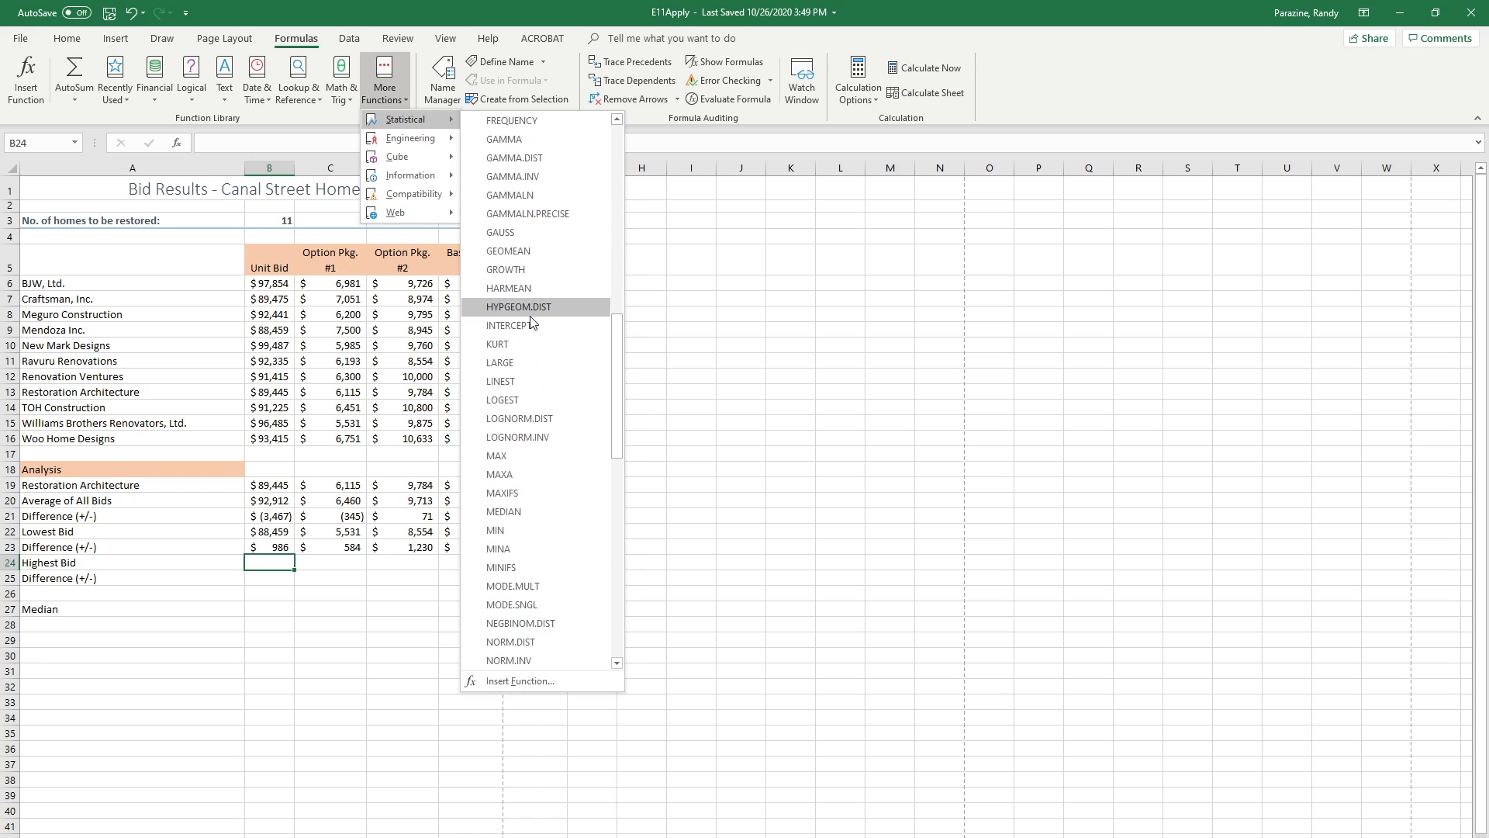
{"action": "scroll", "coordinate": [532, 318], "scroll_direction": "down", "scroll_amount": 5}
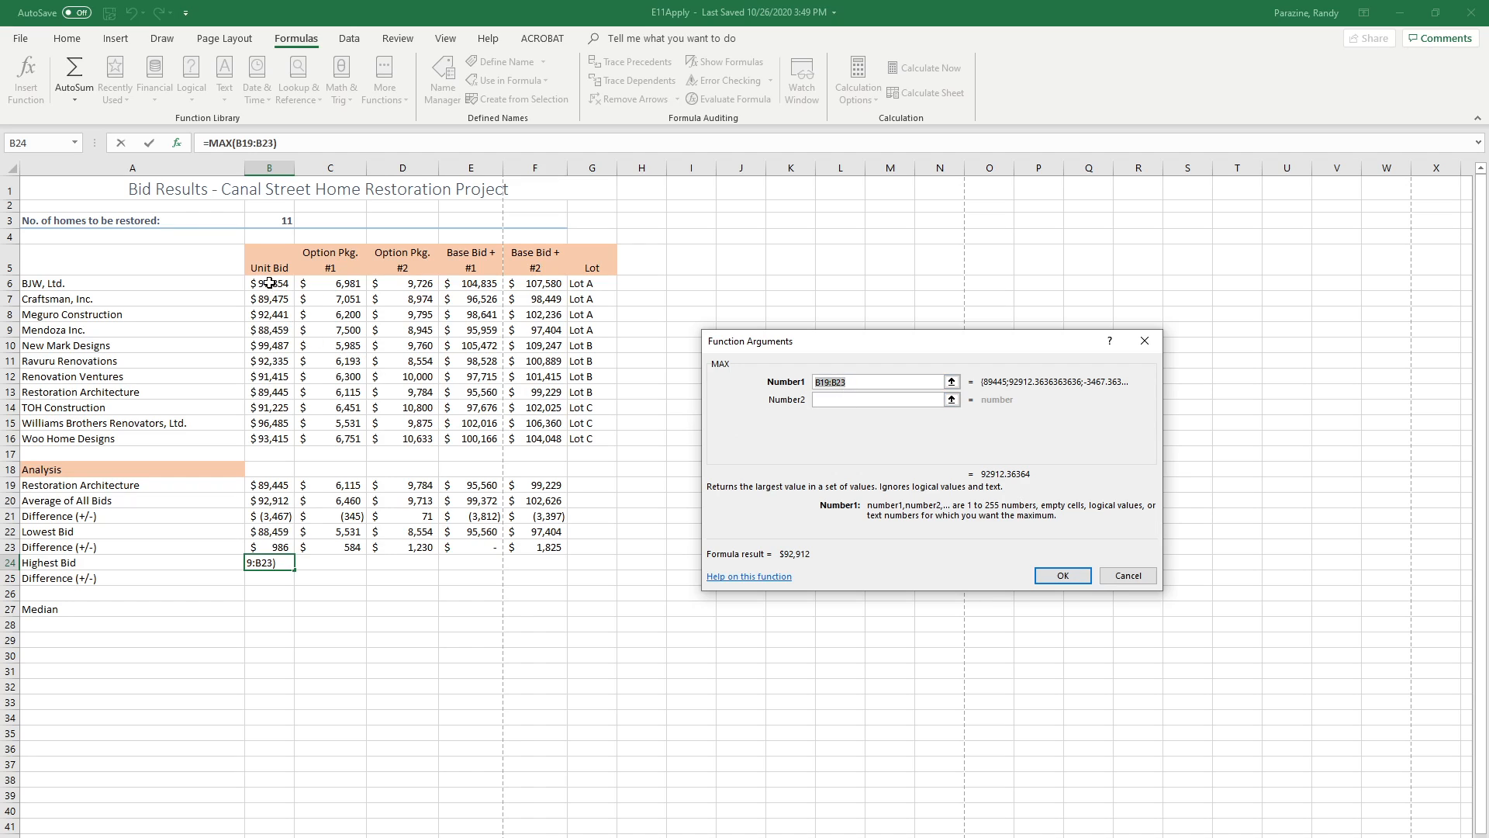
{"action": "left_click_drag", "start_coordinate": [269, 283], "coordinate": [270, 438]}
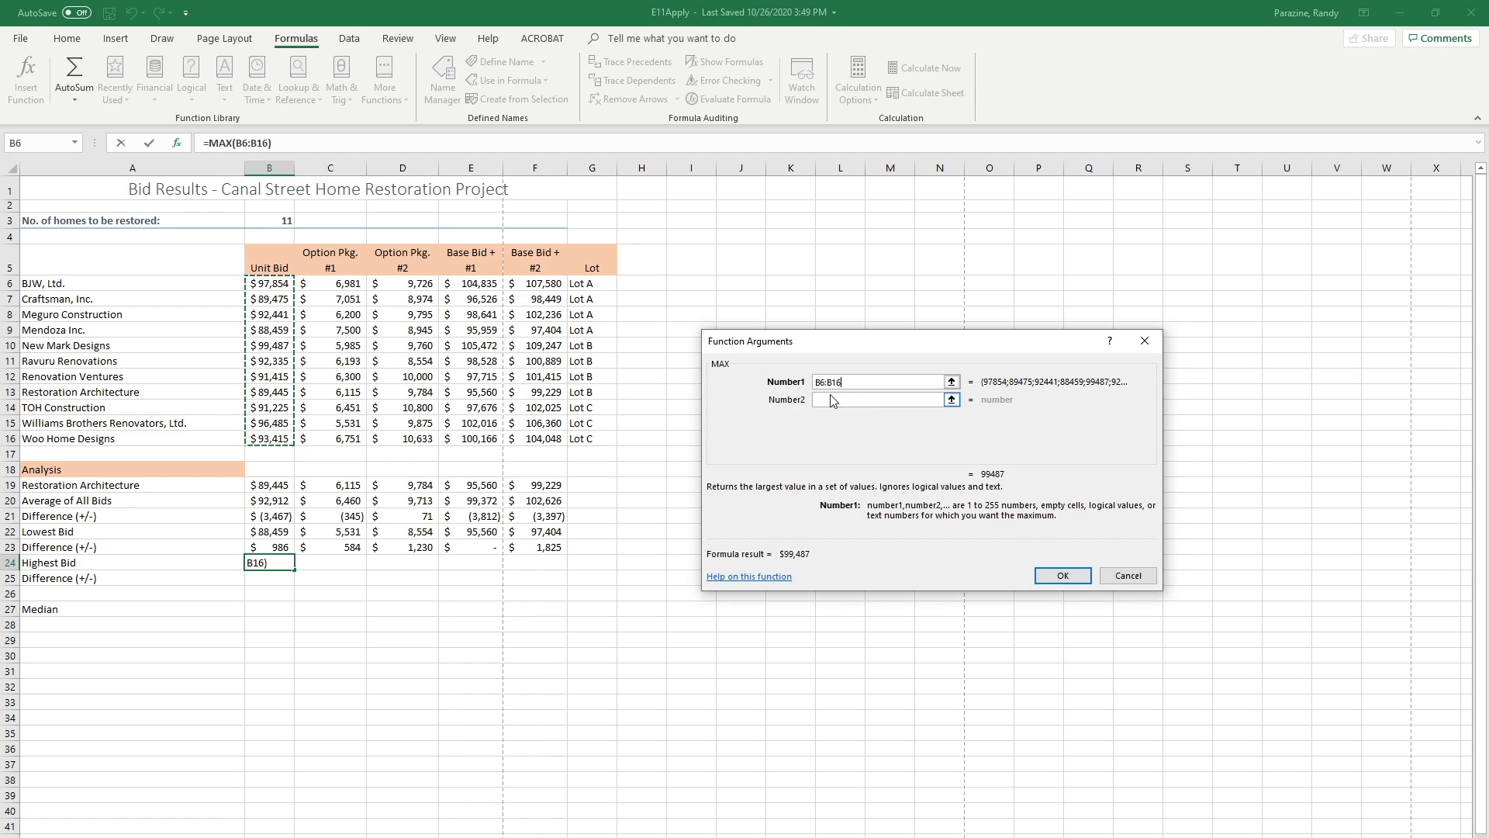
{"action": "left_click", "coordinate": [1060, 580]}
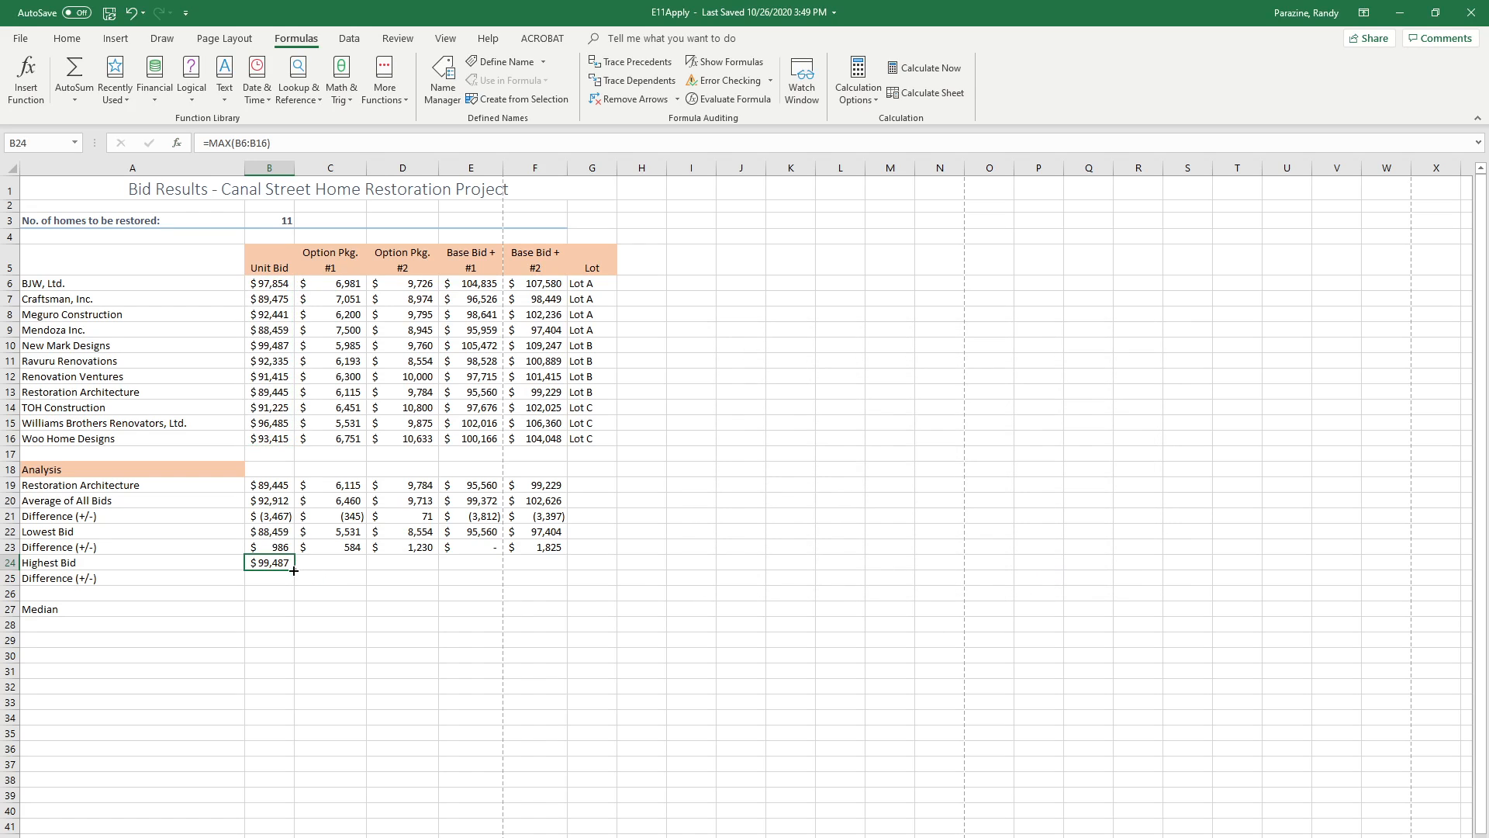
{"action": "left_click_drag", "start_coordinate": [295, 570], "coordinate": [294, 587]}
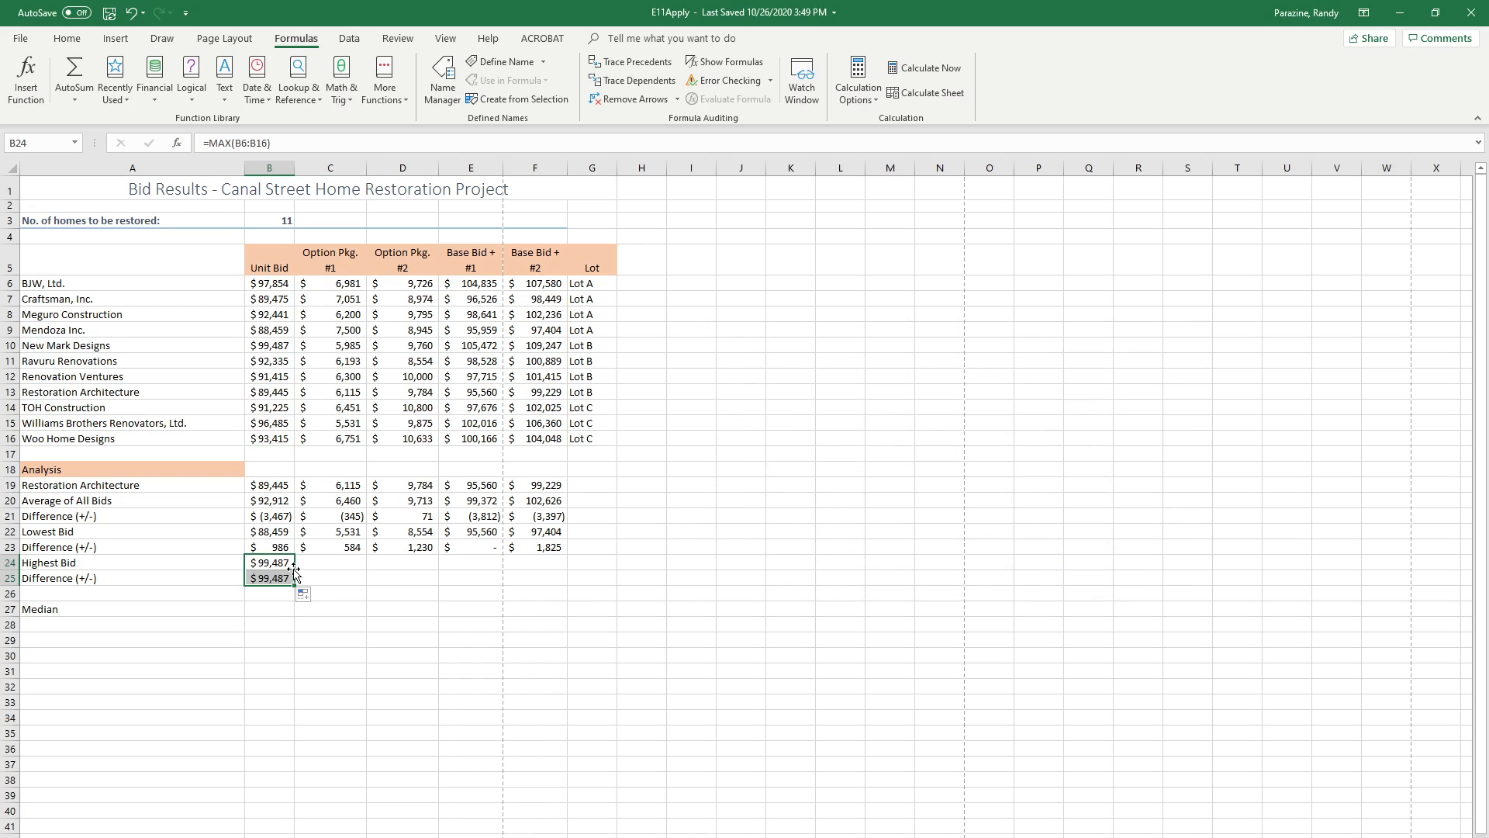
{"action": "left_click", "coordinate": [131, 13]}
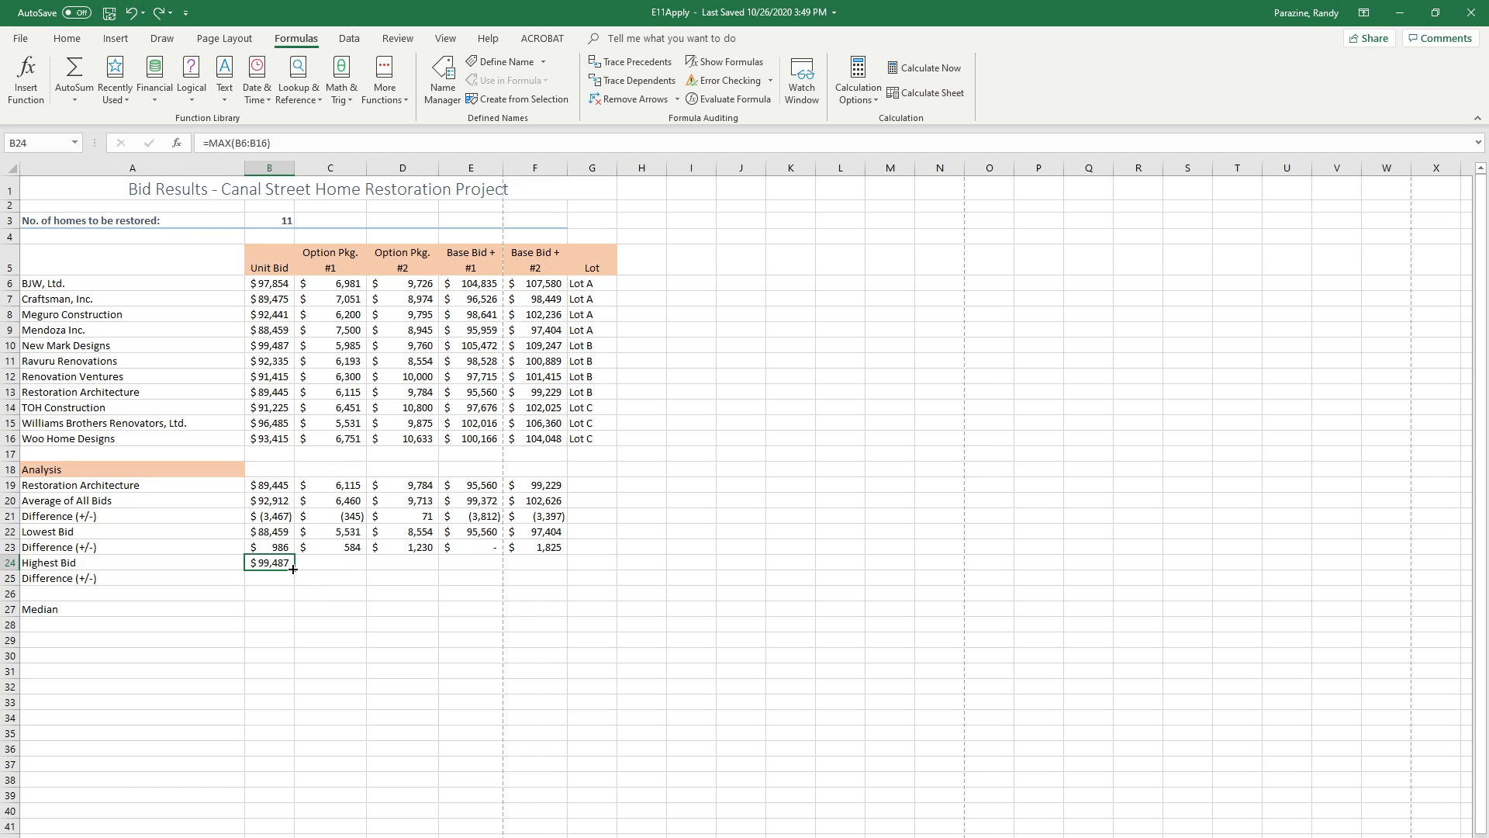
{"action": "left_click_drag", "start_coordinate": [297, 570], "coordinate": [565, 576]}
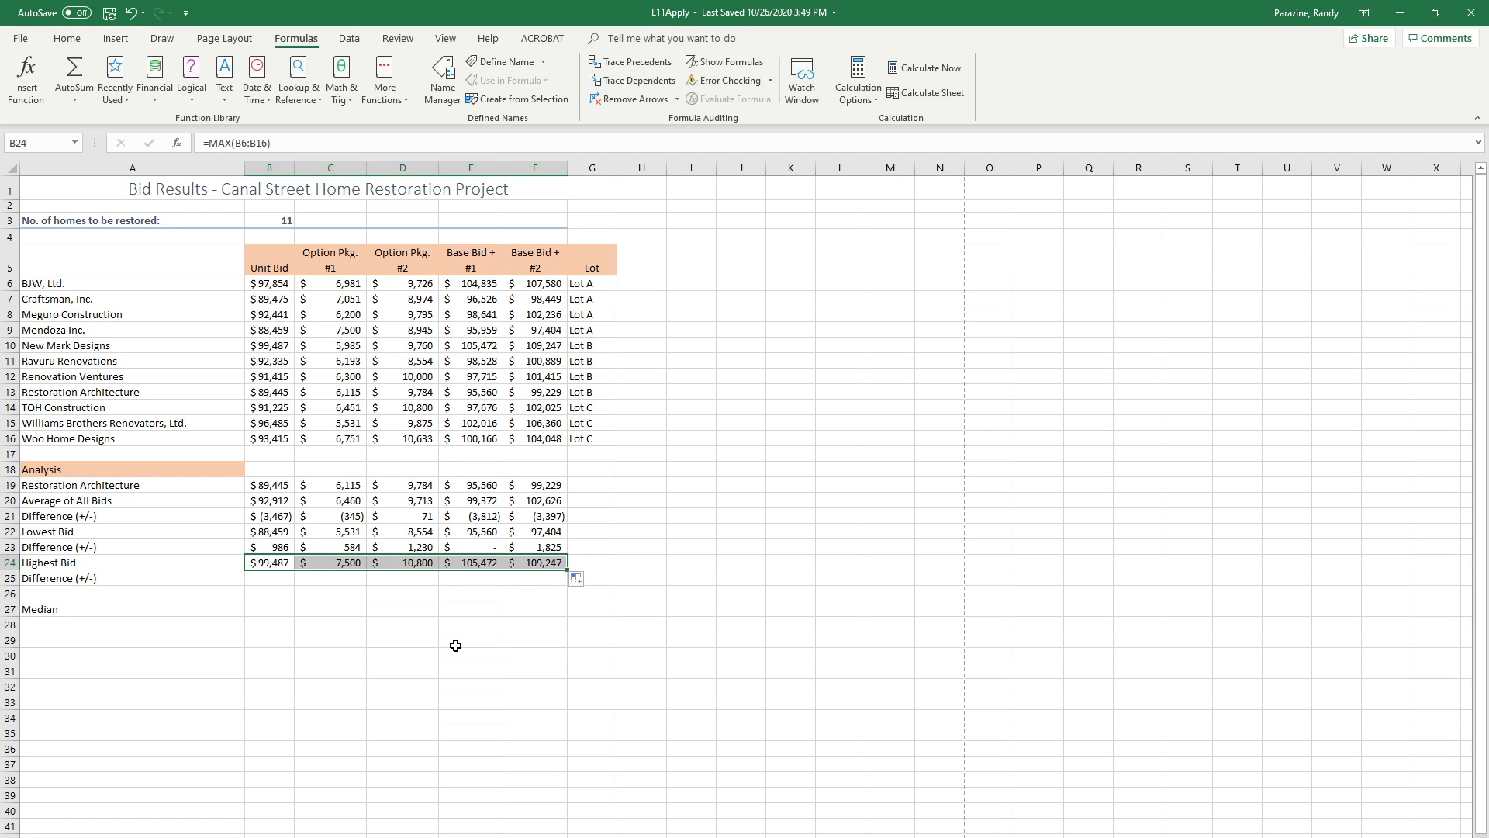
Enter =B19-B24 in B25 for the difference from the highest bid and fill the formula across to F25
{"action": "left_click_drag", "start_coordinate": [266, 583], "coordinate": [309, 582]}
{"action": "left_click", "coordinate": [267, 582]}
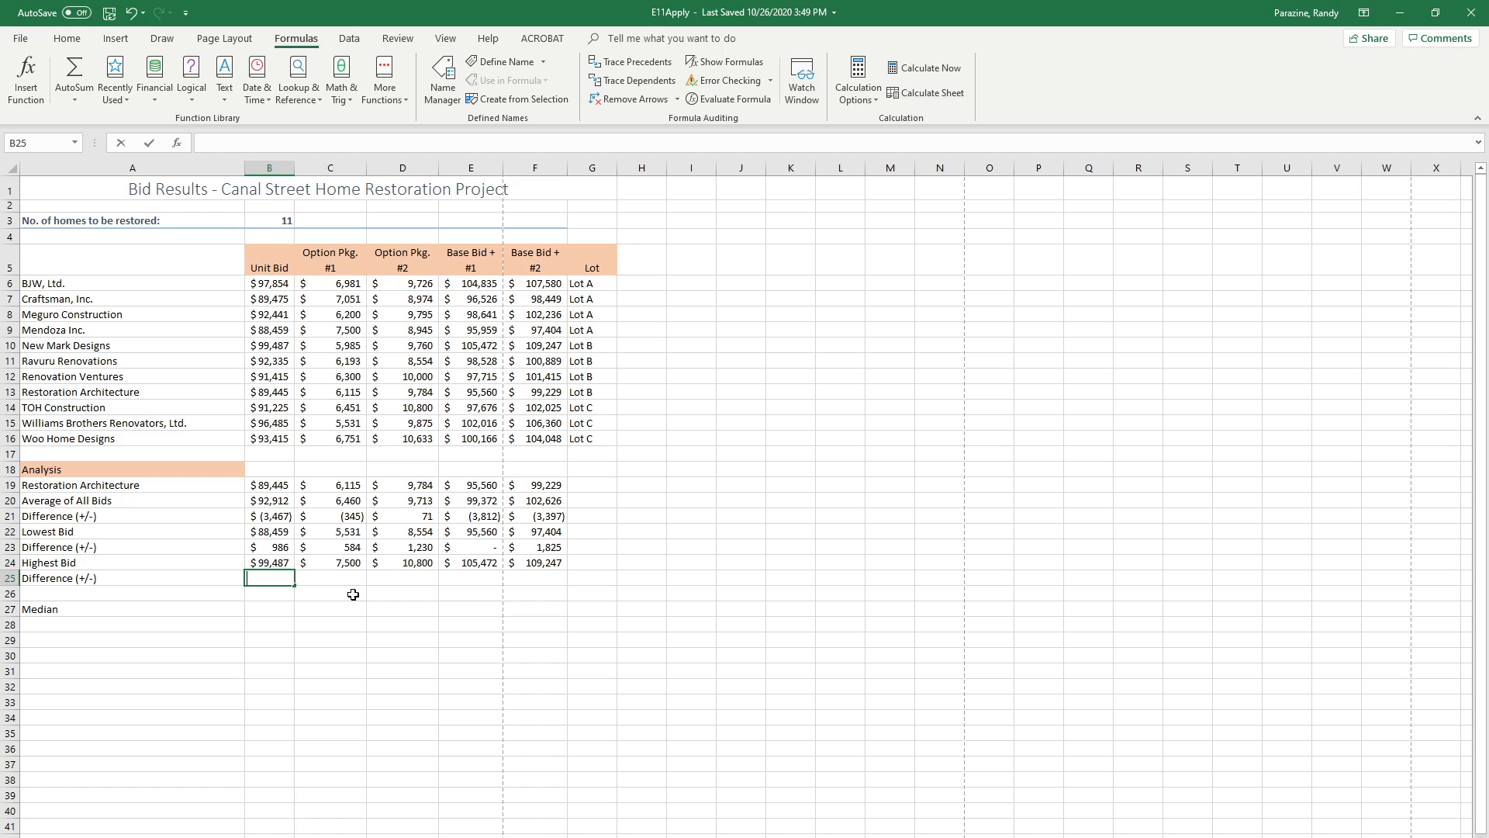
{"action": "type", "text": "=b19"}
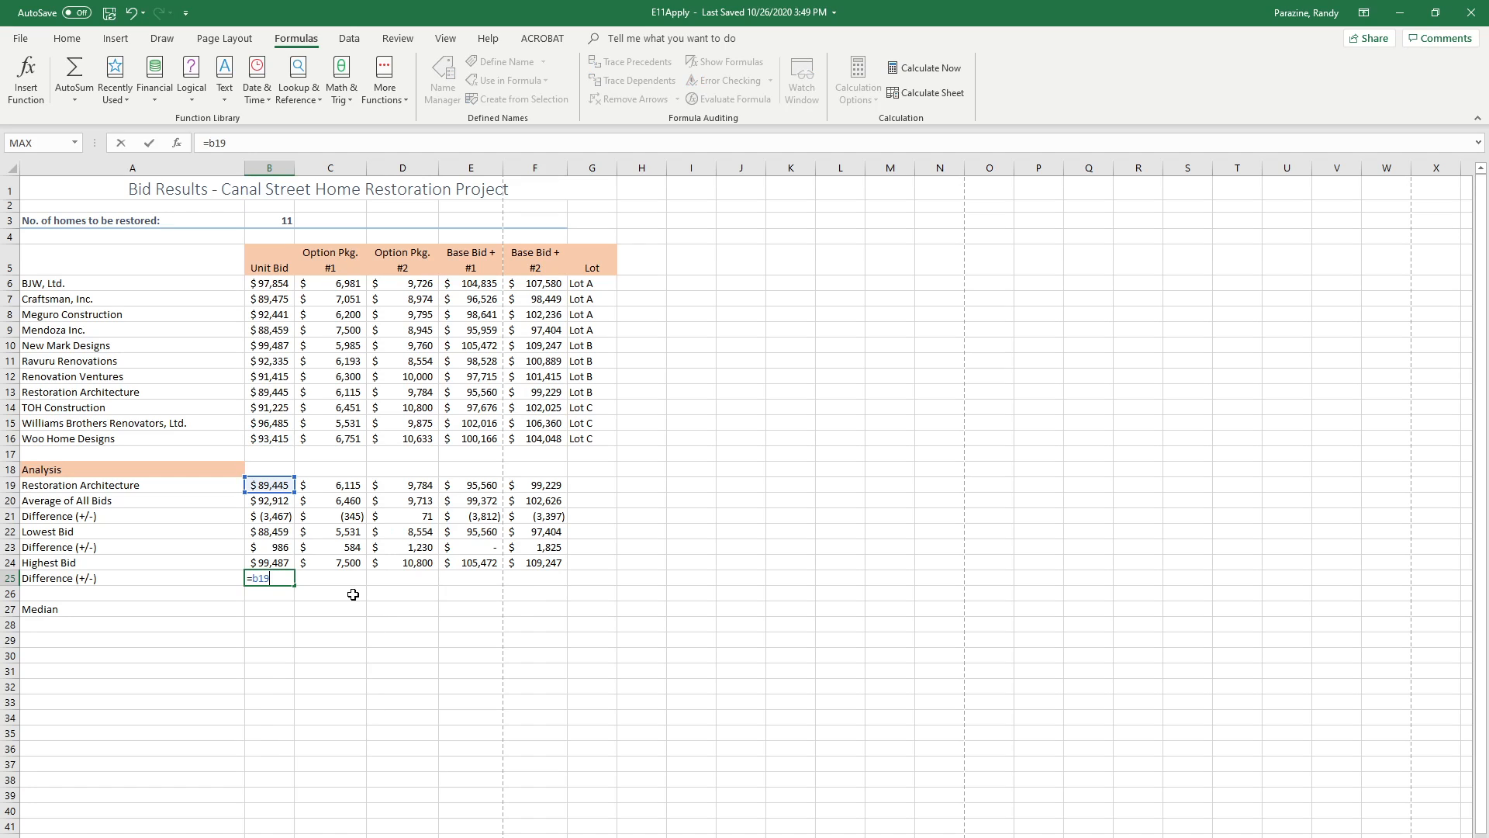
{"action": "type", "text": "-b24"}
{"action": "key", "text": "Return"}
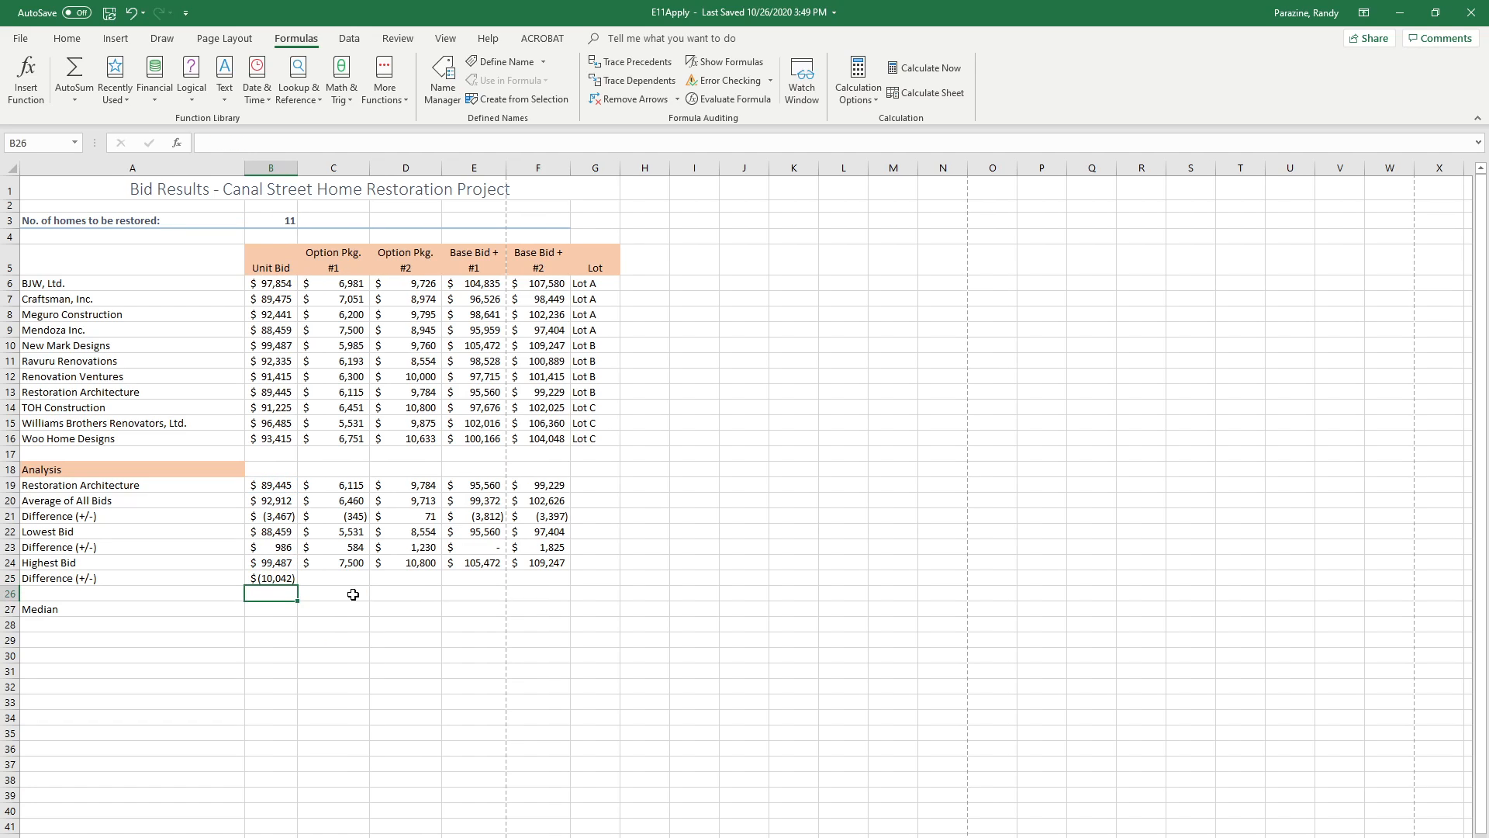
{"action": "left_click", "coordinate": [287, 578]}
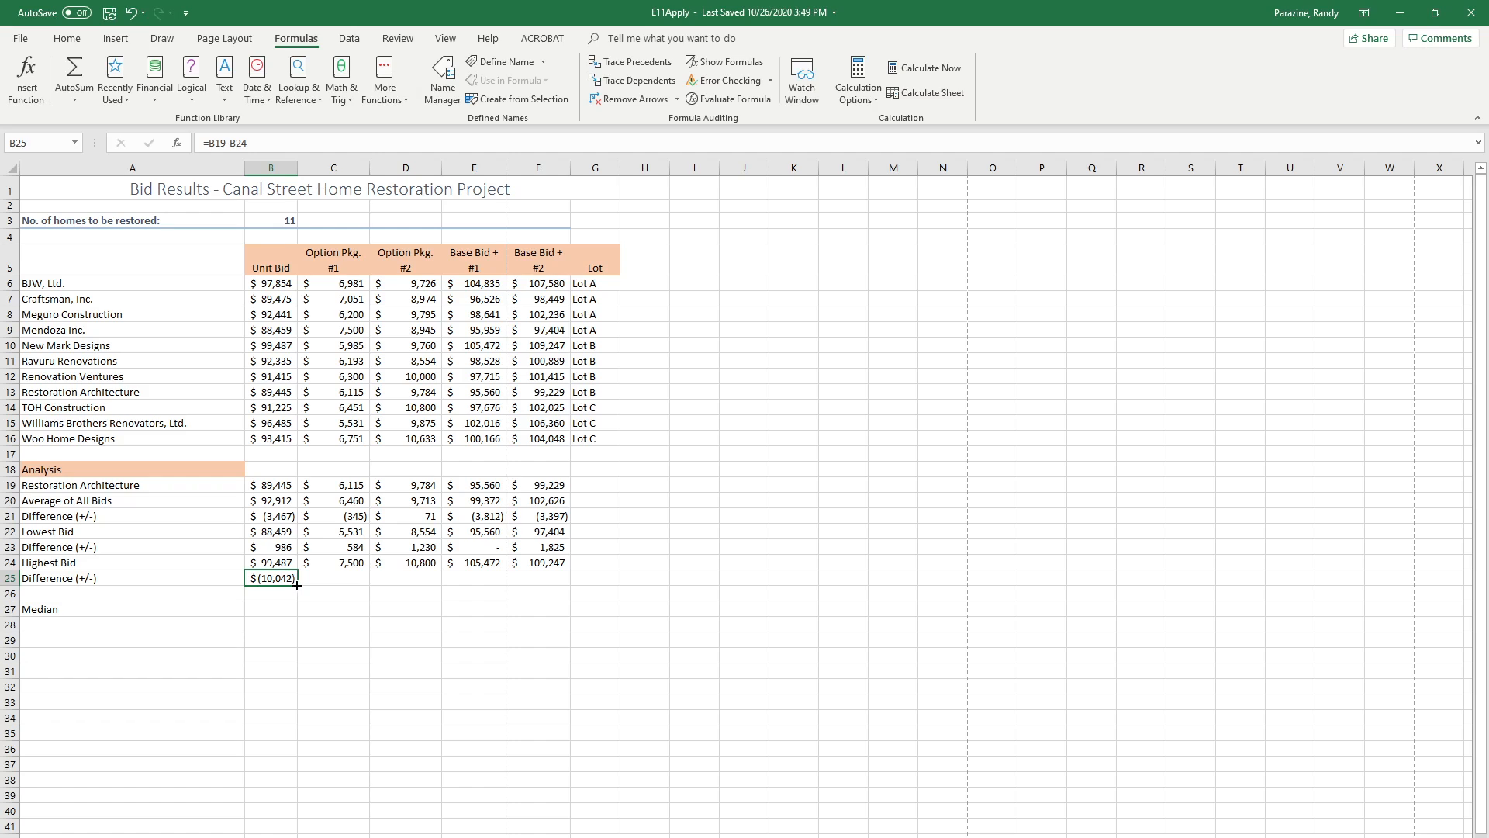
{"action": "left_click_drag", "start_coordinate": [296, 585], "coordinate": [562, 583]}
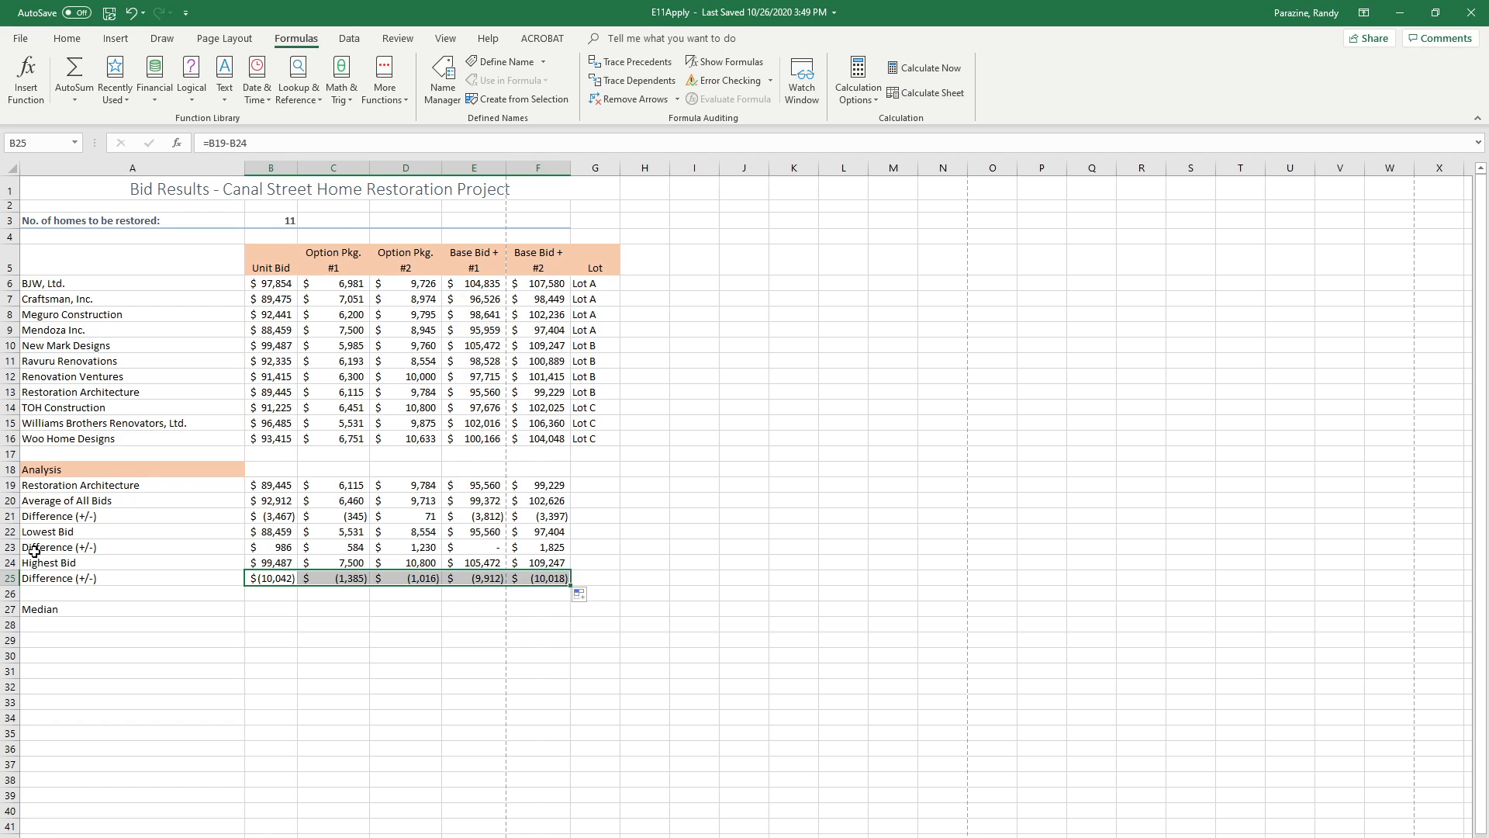
Calculate the median unit bid in B27 with =MEDIAN(B6:B16), found through a function search for median, and fill it across to F27
{"action": "left_click", "coordinate": [260, 612]}
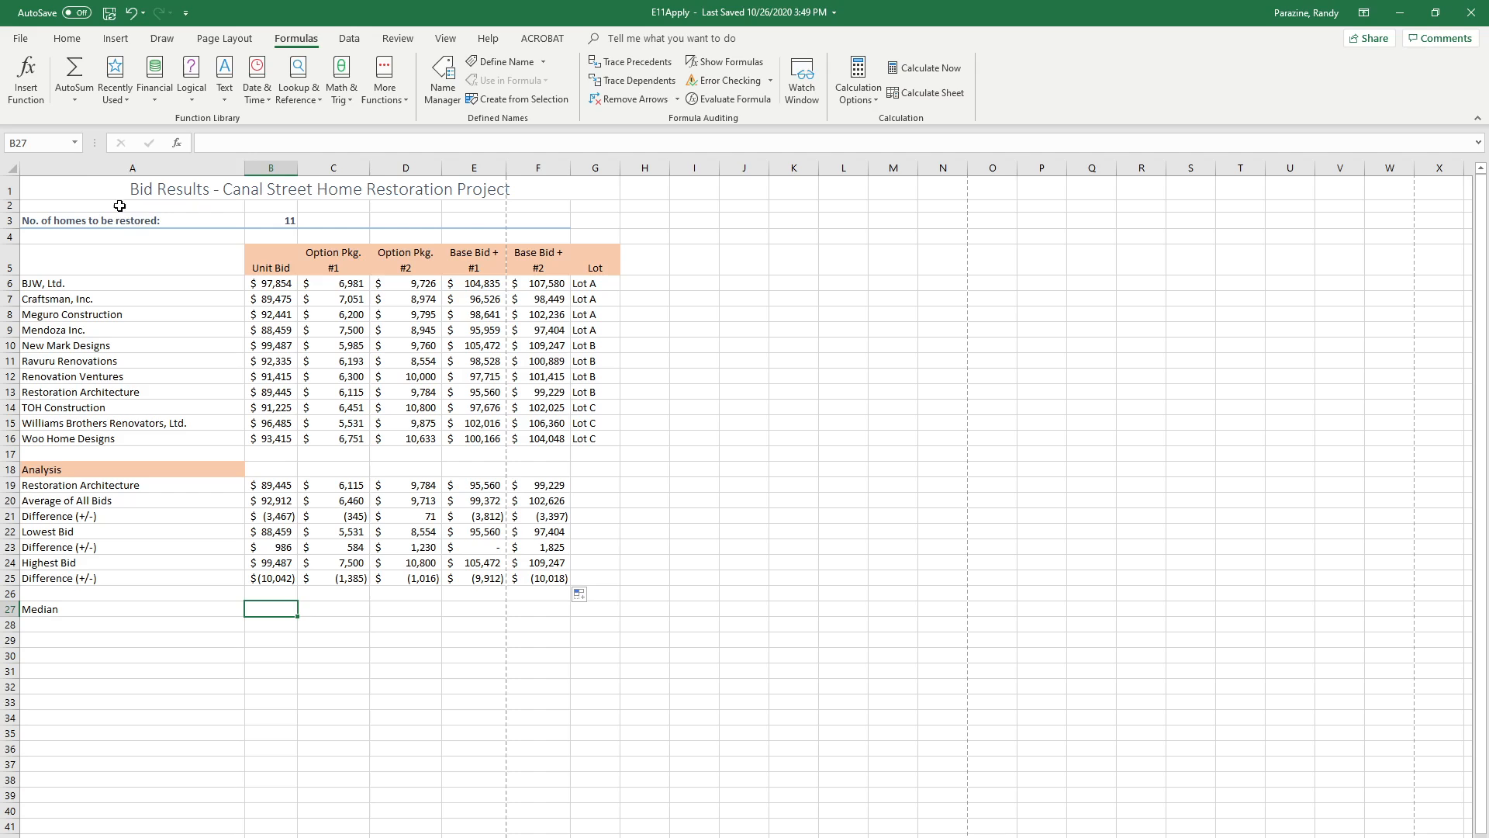
{"action": "left_click", "coordinate": [35, 100]}
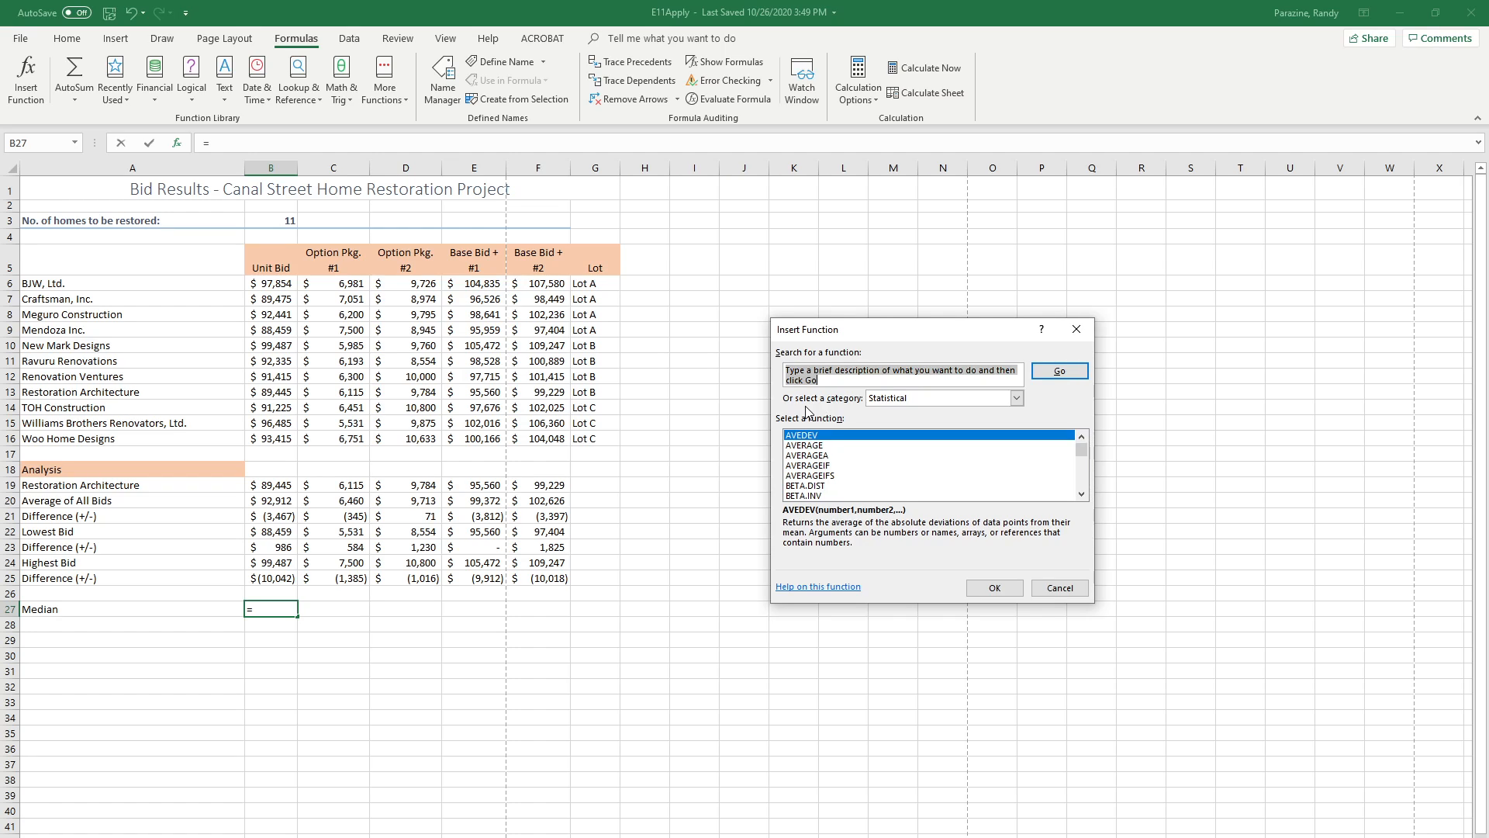
{"action": "type", "text": "median"}
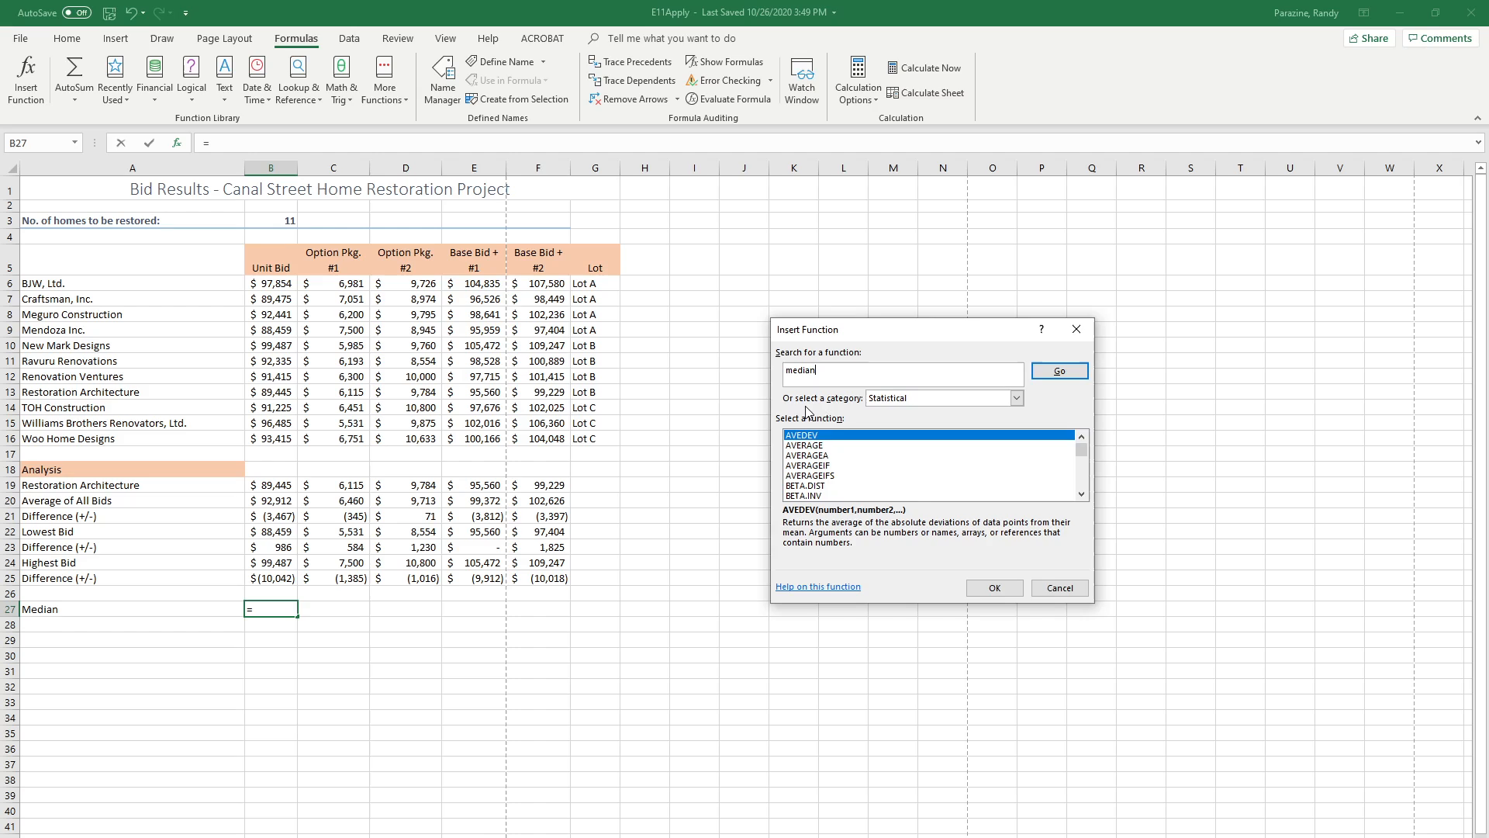
{"action": "key", "text": "Return"}
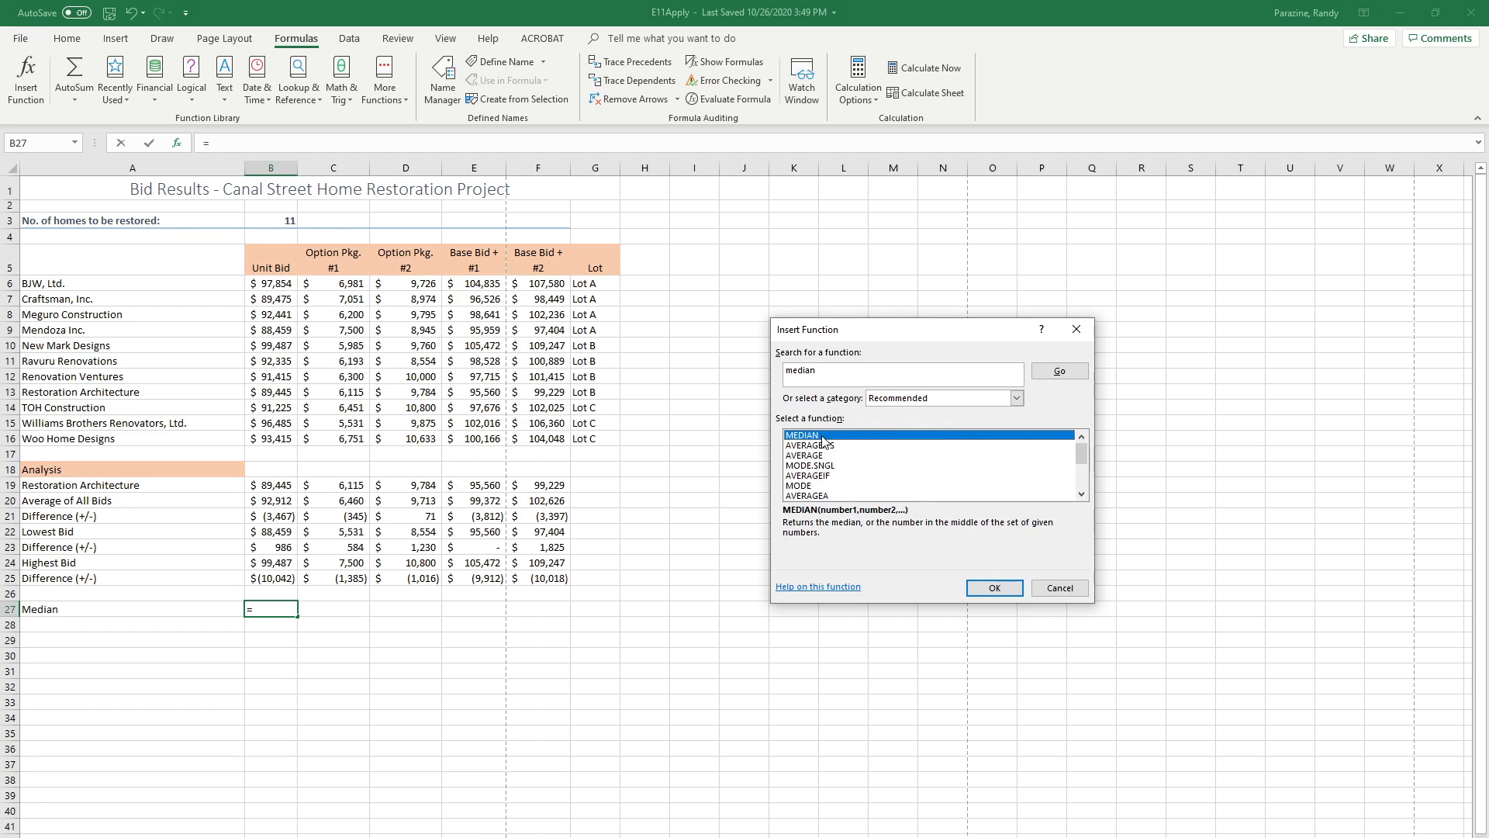
{"action": "left_click", "coordinate": [995, 589]}
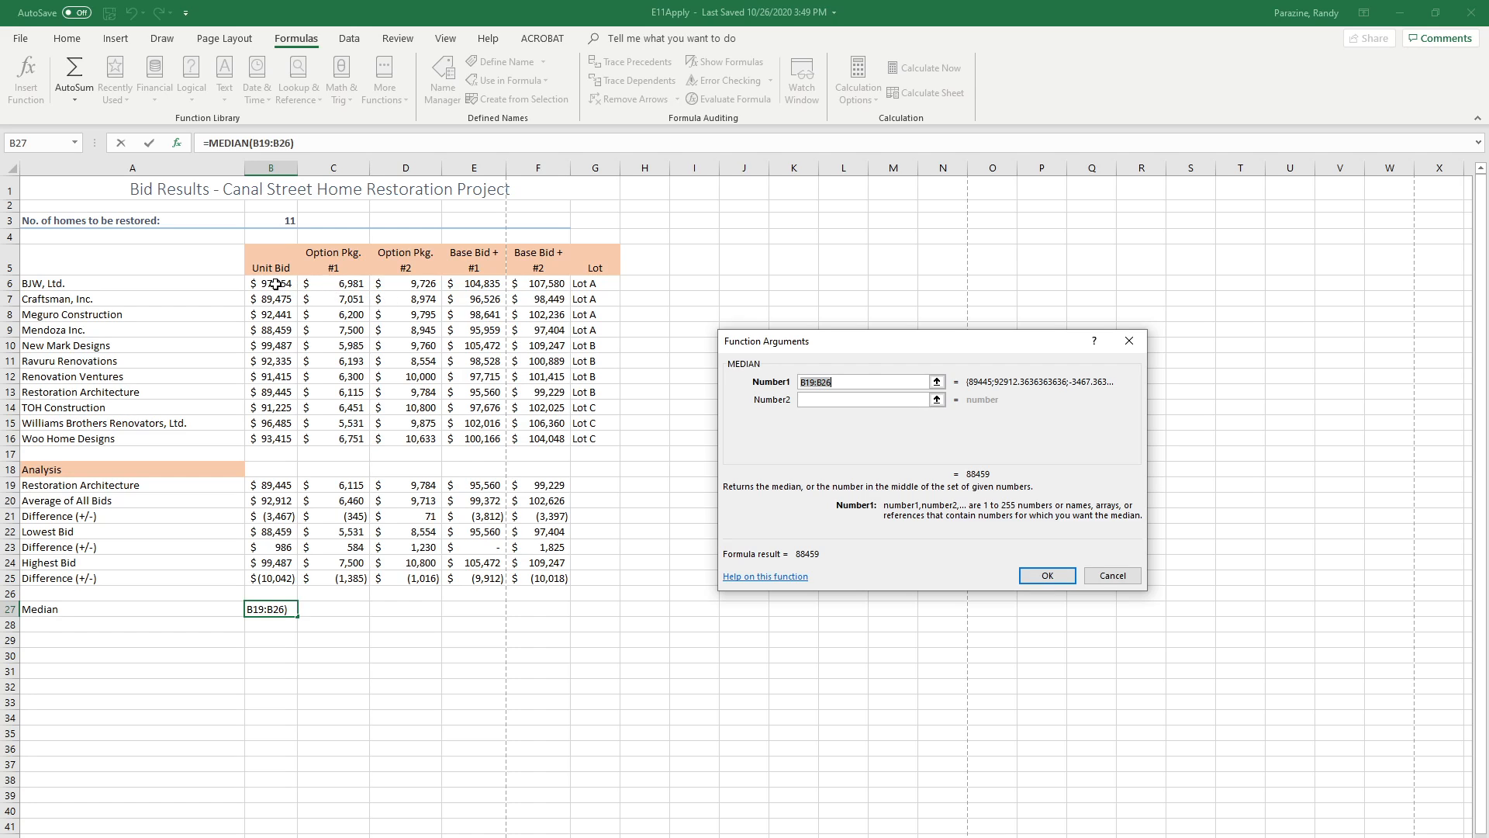
{"action": "left_click_drag", "start_coordinate": [276, 284], "coordinate": [282, 436]}
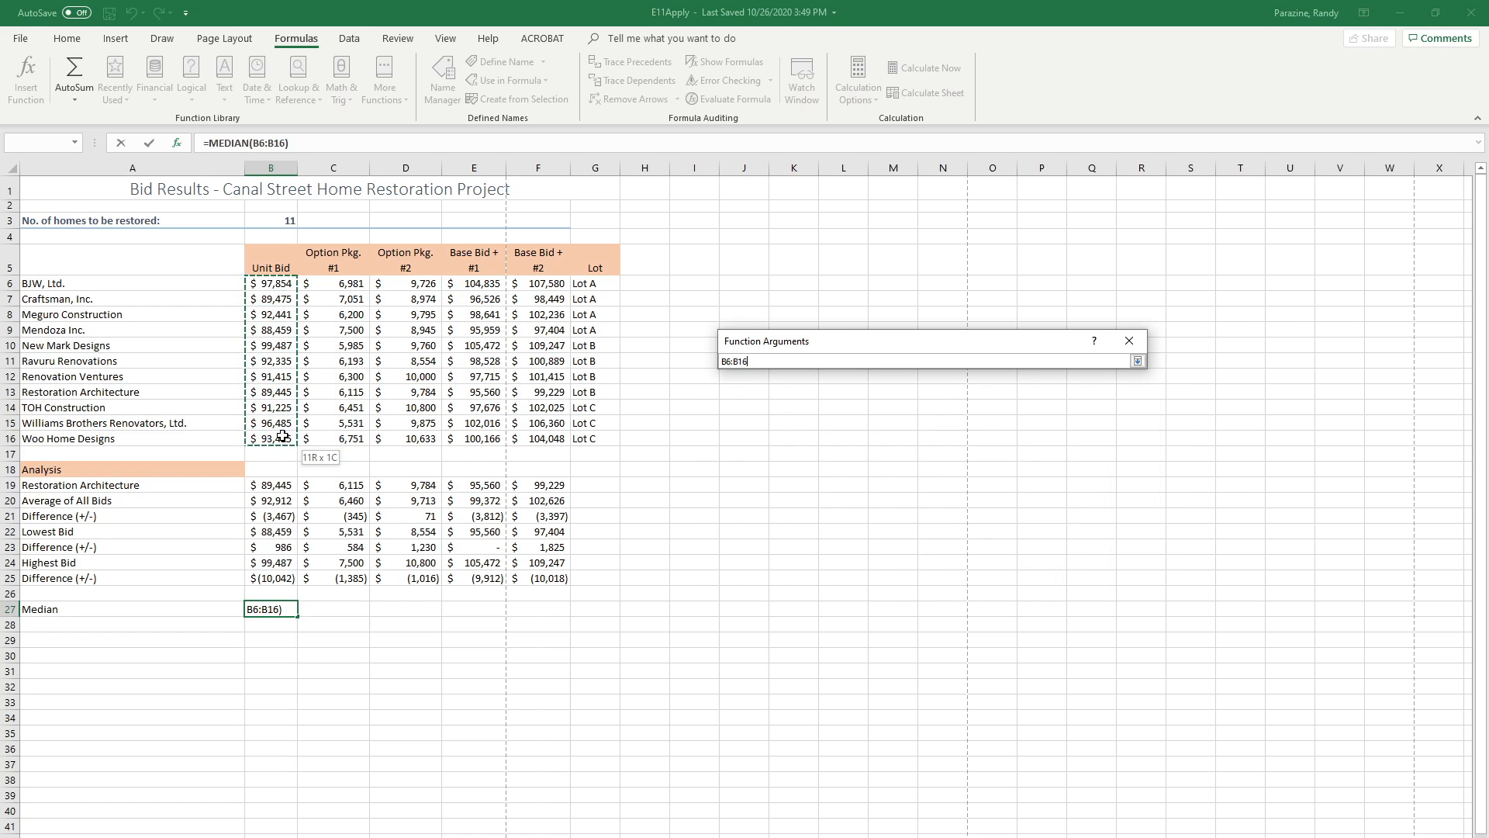
{"action": "left_click", "coordinate": [1044, 574]}
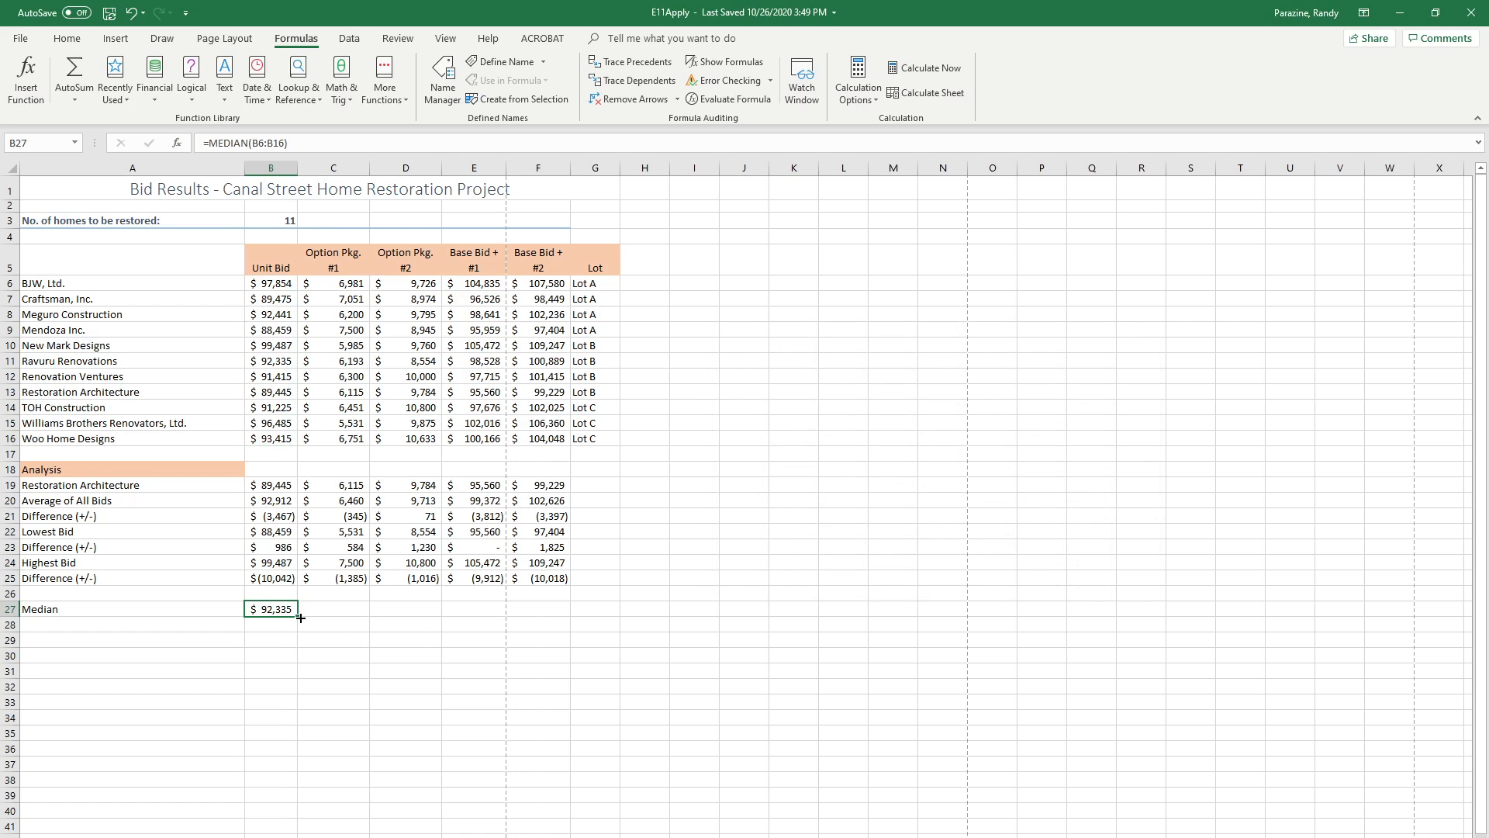
{"action": "left_click_drag", "start_coordinate": [300, 617], "coordinate": [551, 615]}
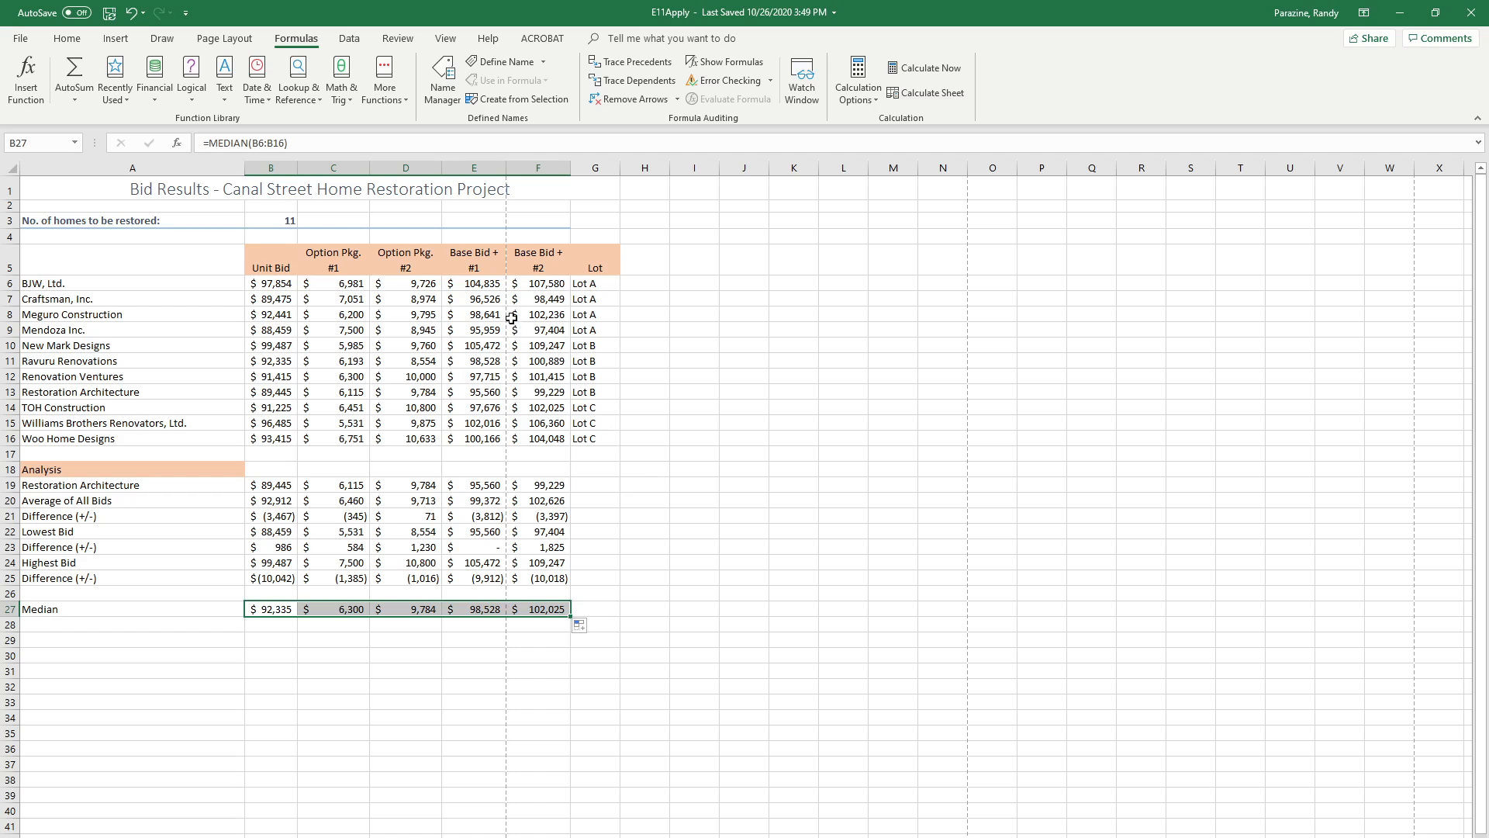
Add subtotals to the bid table A5:G16 that count the Lot column at each change in Lot
{"action": "left_click_drag", "start_coordinate": [539, 285], "coordinate": [528, 434]}
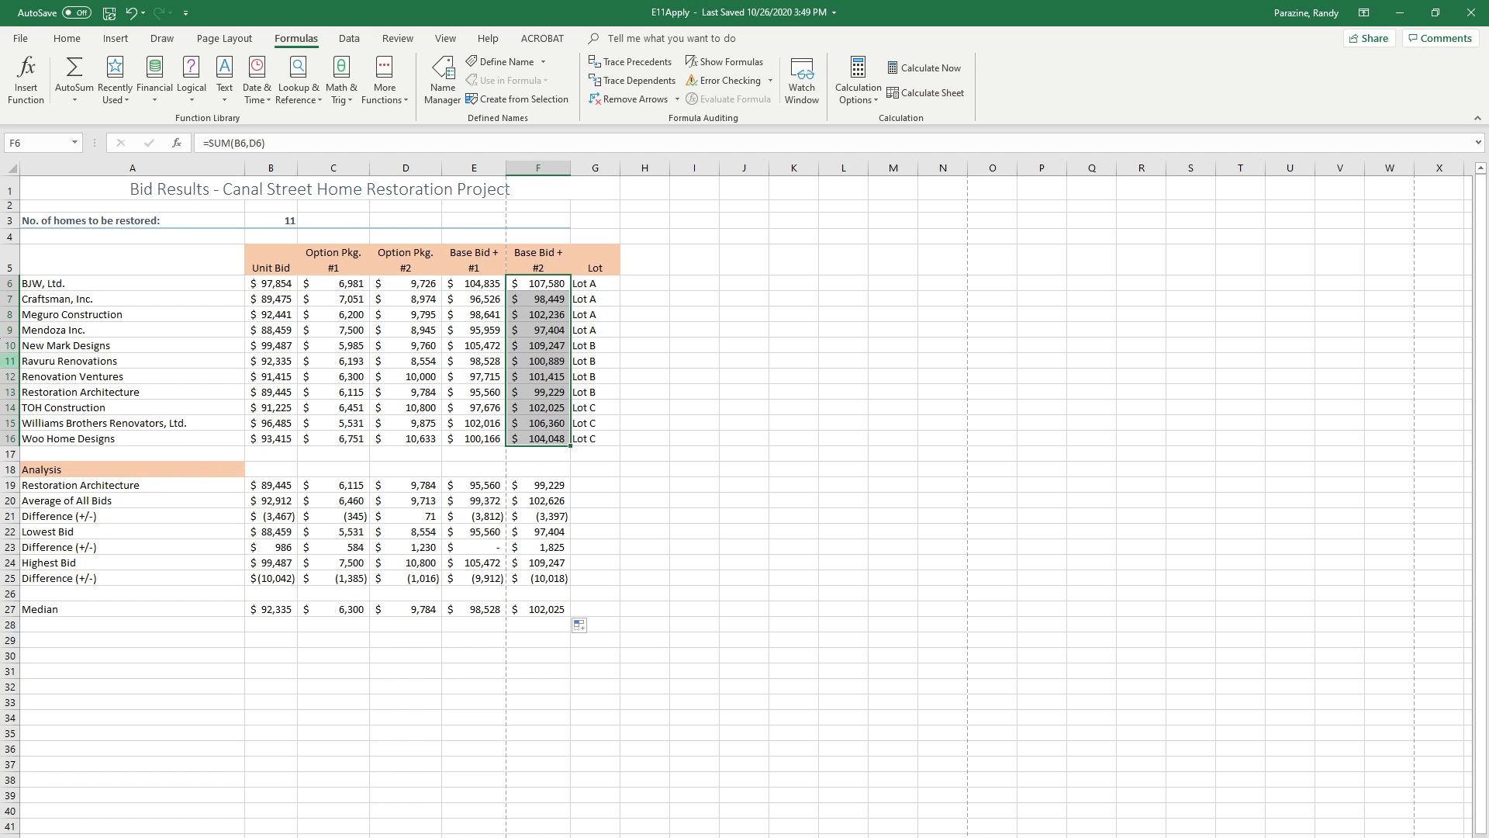
{"action": "left_click", "coordinate": [50, 276]}
{"action": "left_click_drag", "start_coordinate": [46, 256], "coordinate": [576, 448]}
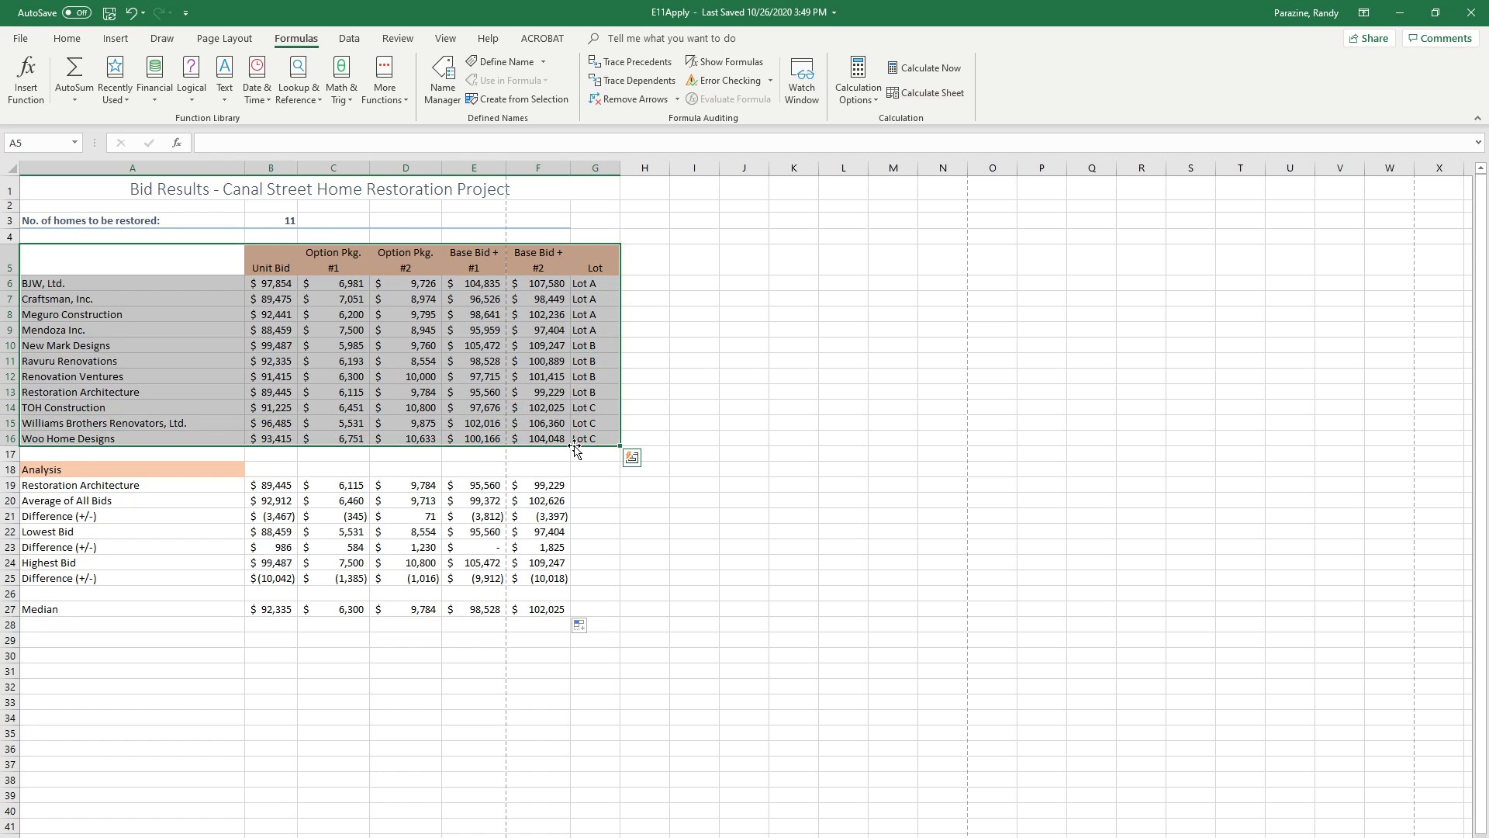
{"action": "left_click", "coordinate": [350, 42]}
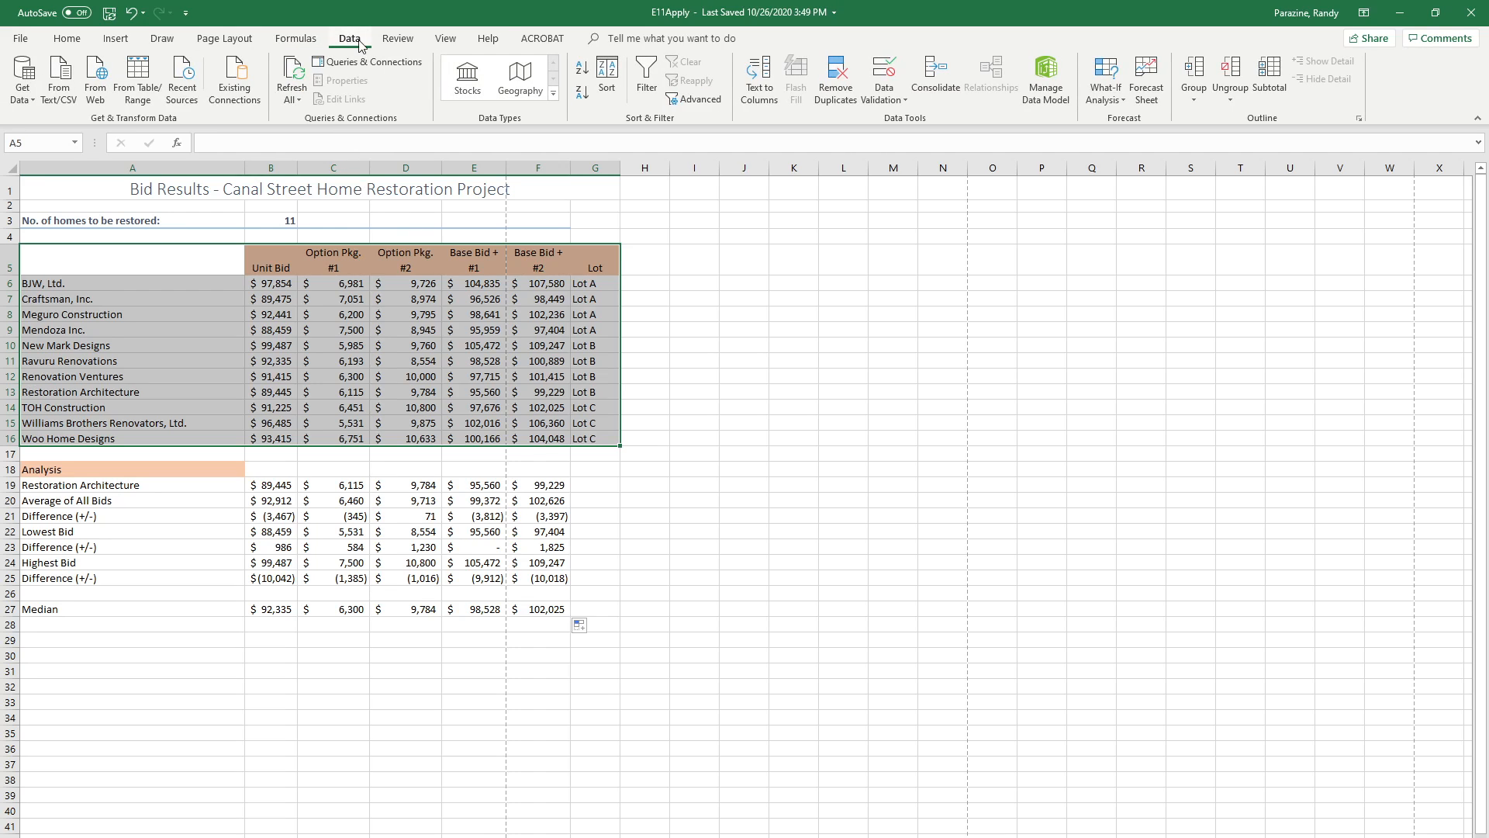
{"action": "left_click", "coordinate": [1276, 76]}
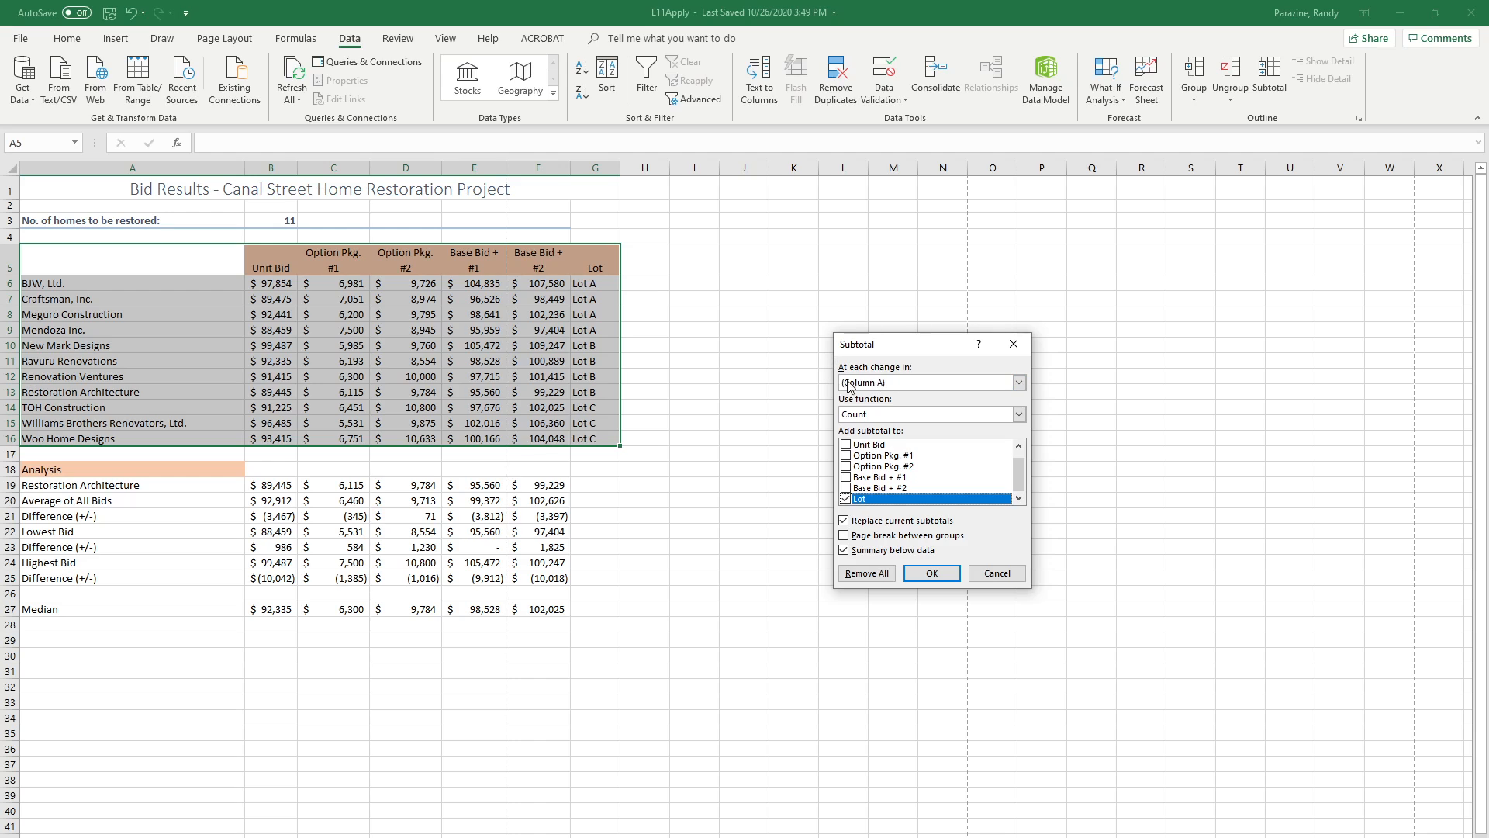
{"action": "left_click", "coordinate": [1019, 384]}
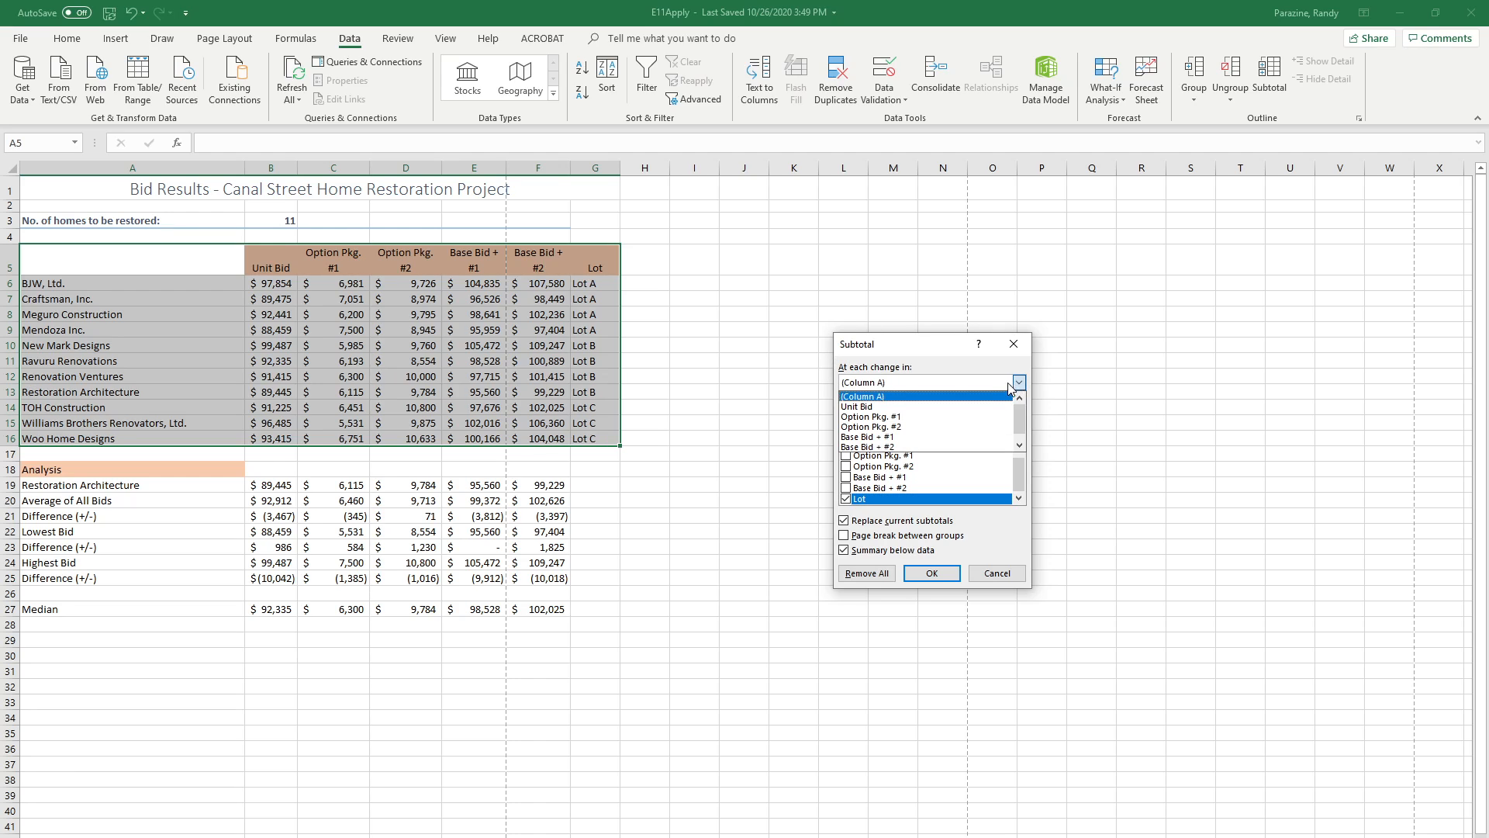
{"action": "scroll", "coordinate": [898, 438], "scroll_direction": "down", "scroll_amount": 1}
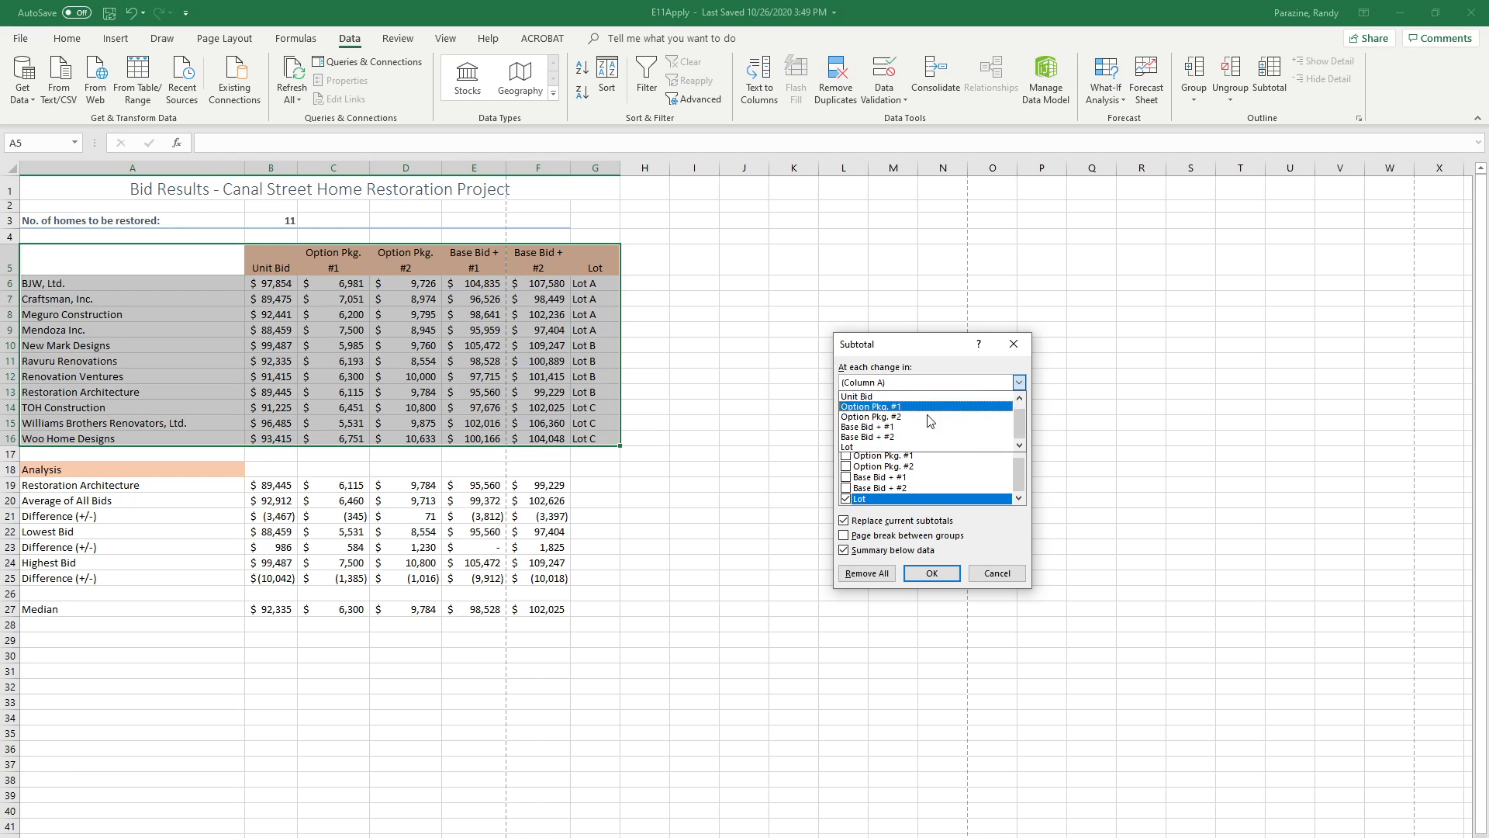
{"action": "left_click", "coordinate": [897, 447]}
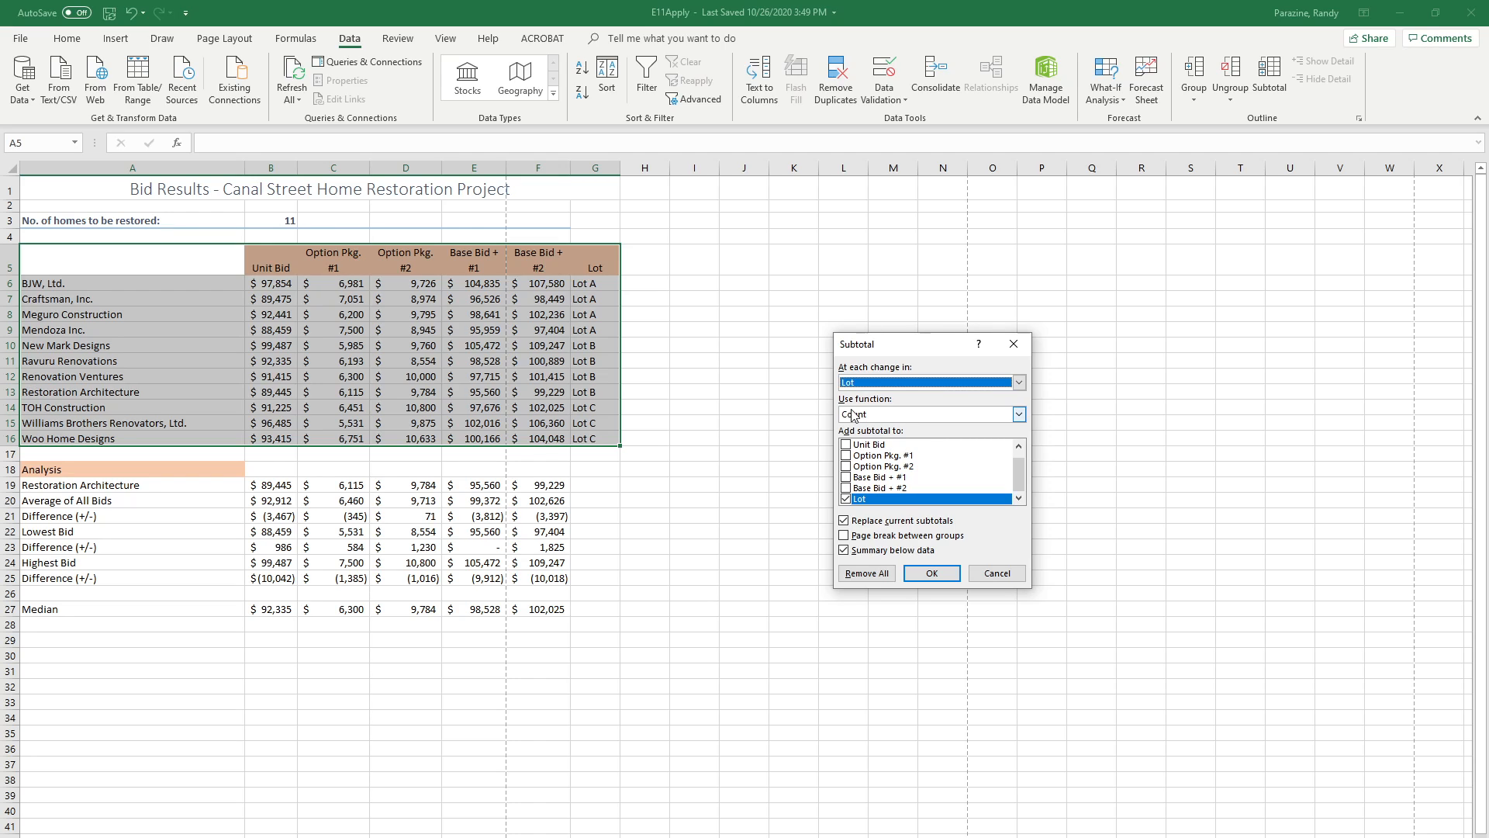
{"action": "left_click", "coordinate": [1018, 415]}
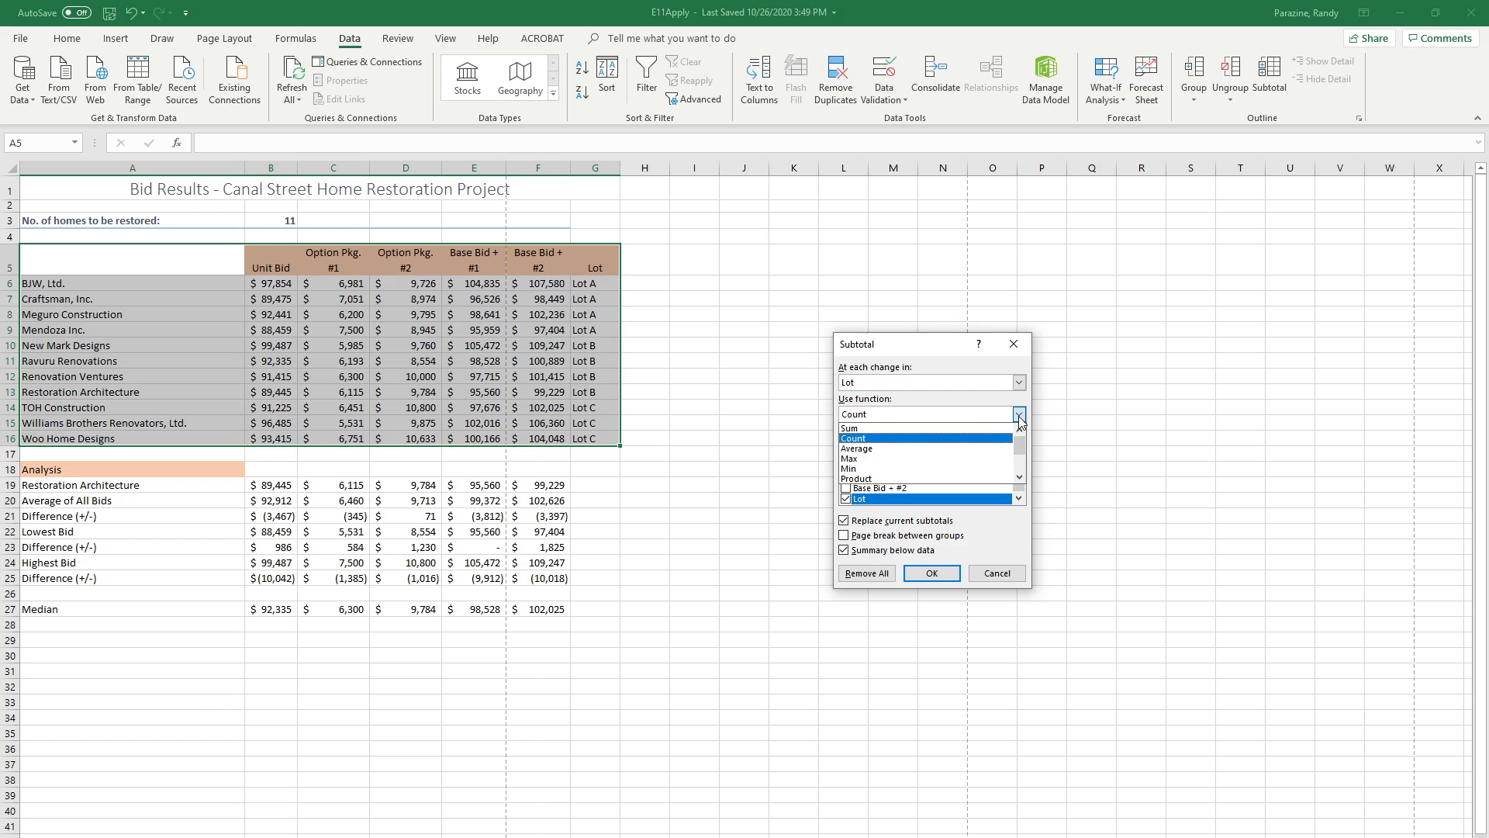
{"action": "left_click", "coordinate": [936, 439]}
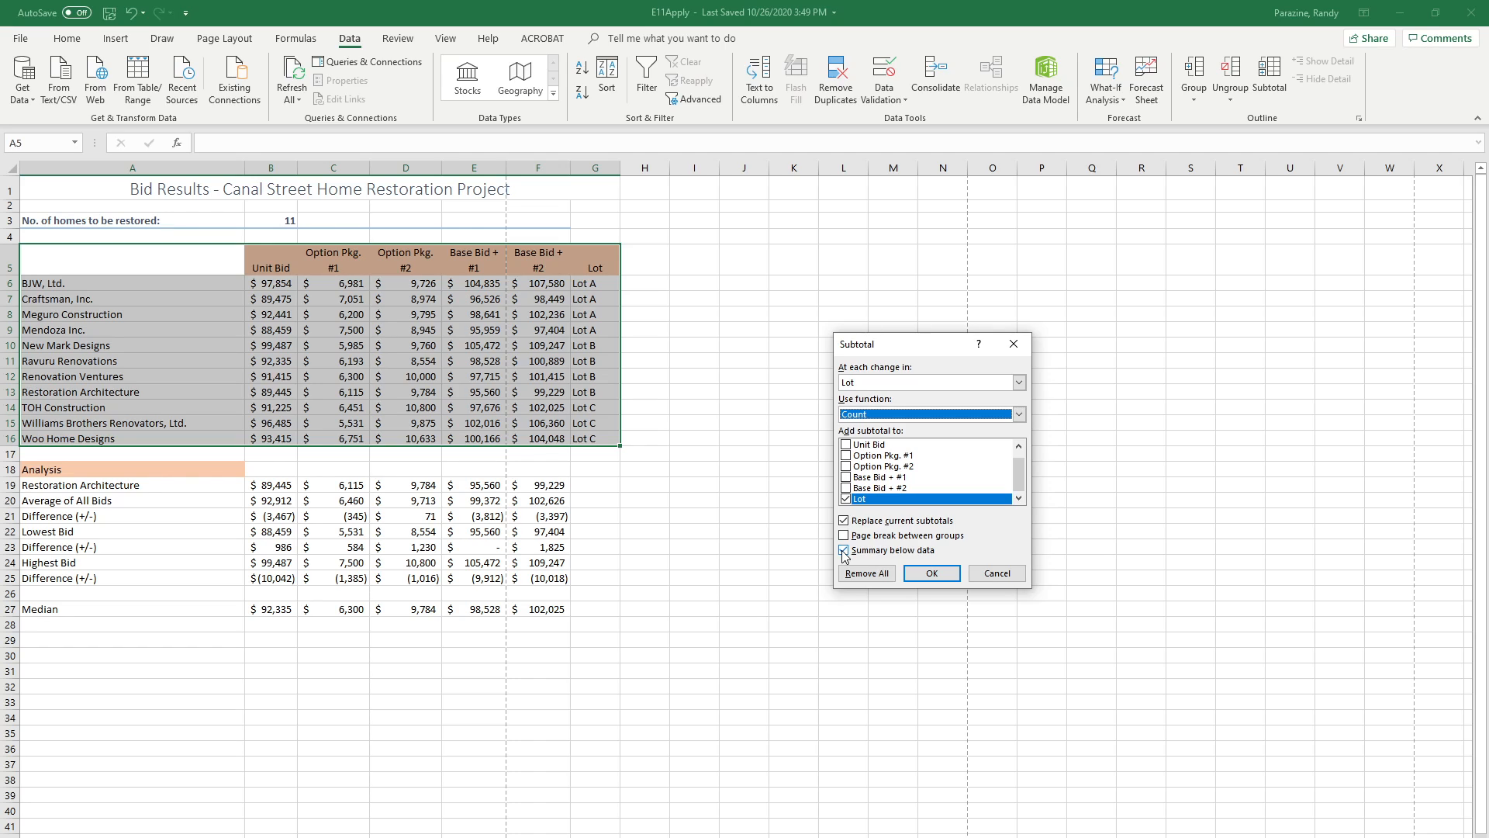
{"action": "left_click", "coordinate": [928, 574]}
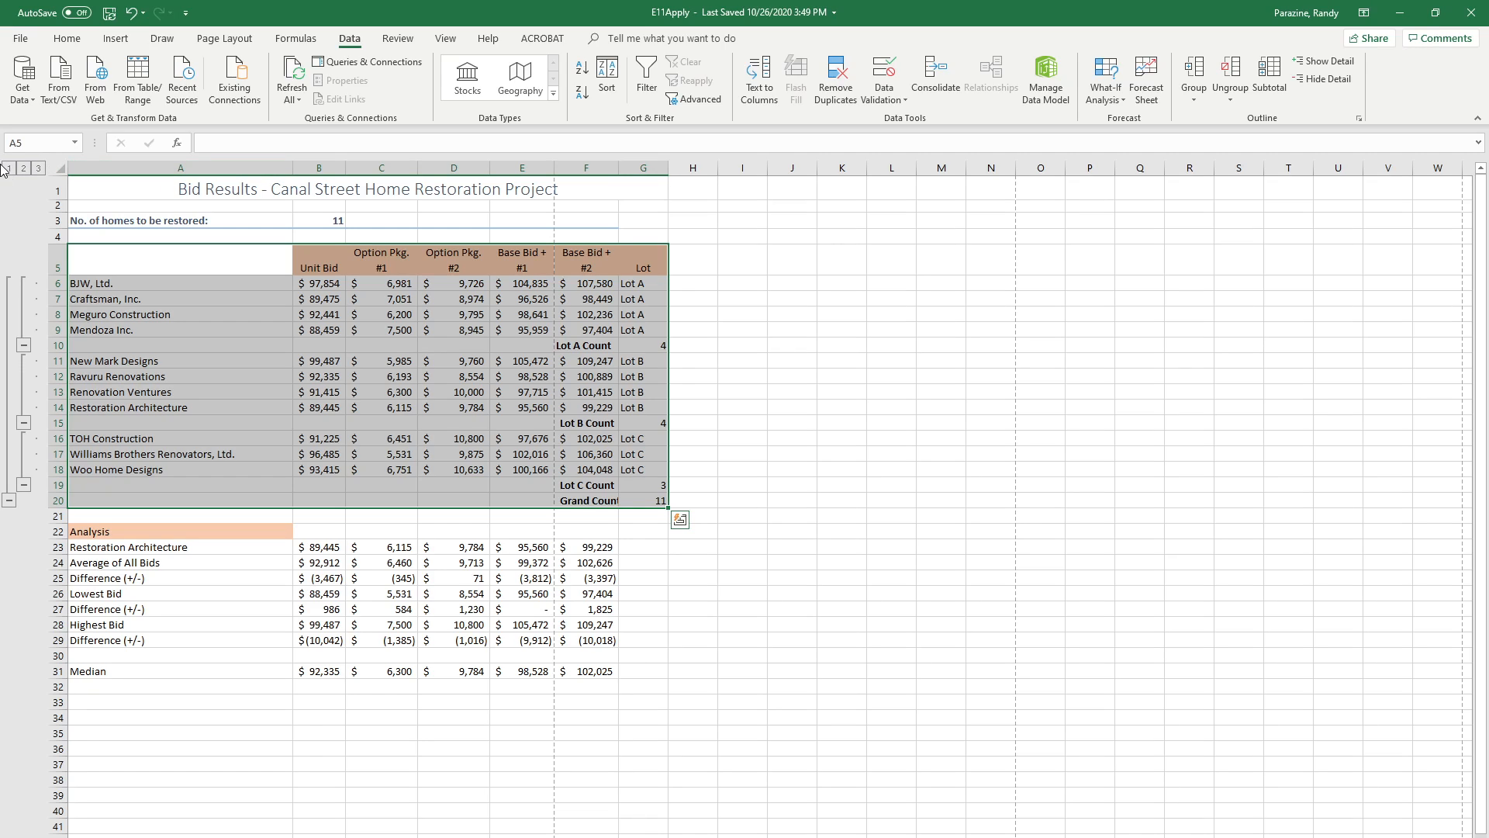
AutoFit all column widths of the worksheet and return to cell A1
{"action": "left_click", "coordinate": [59, 168]}
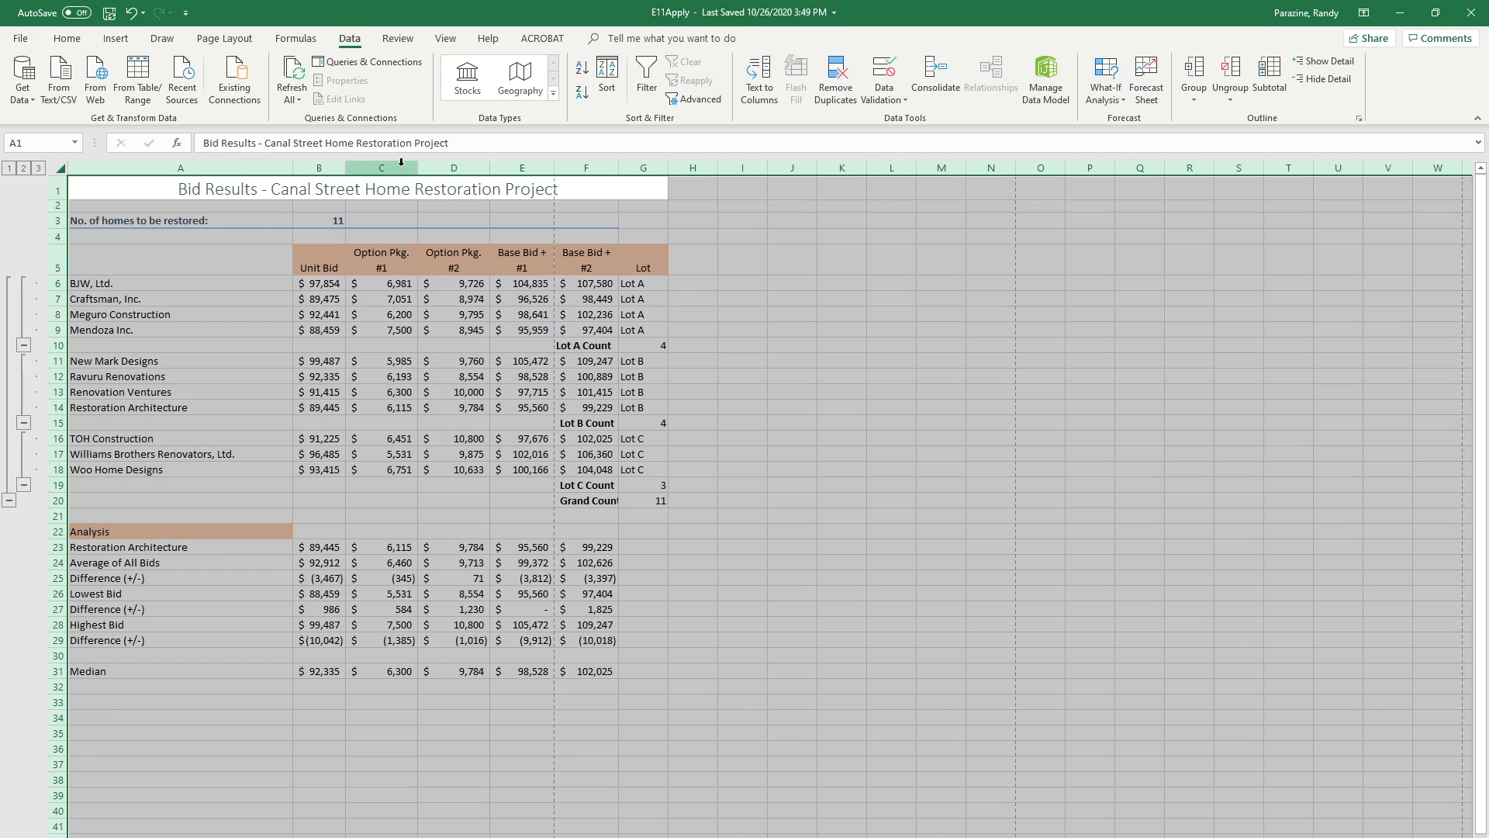
{"action": "double_click", "coordinate": [618, 166]}
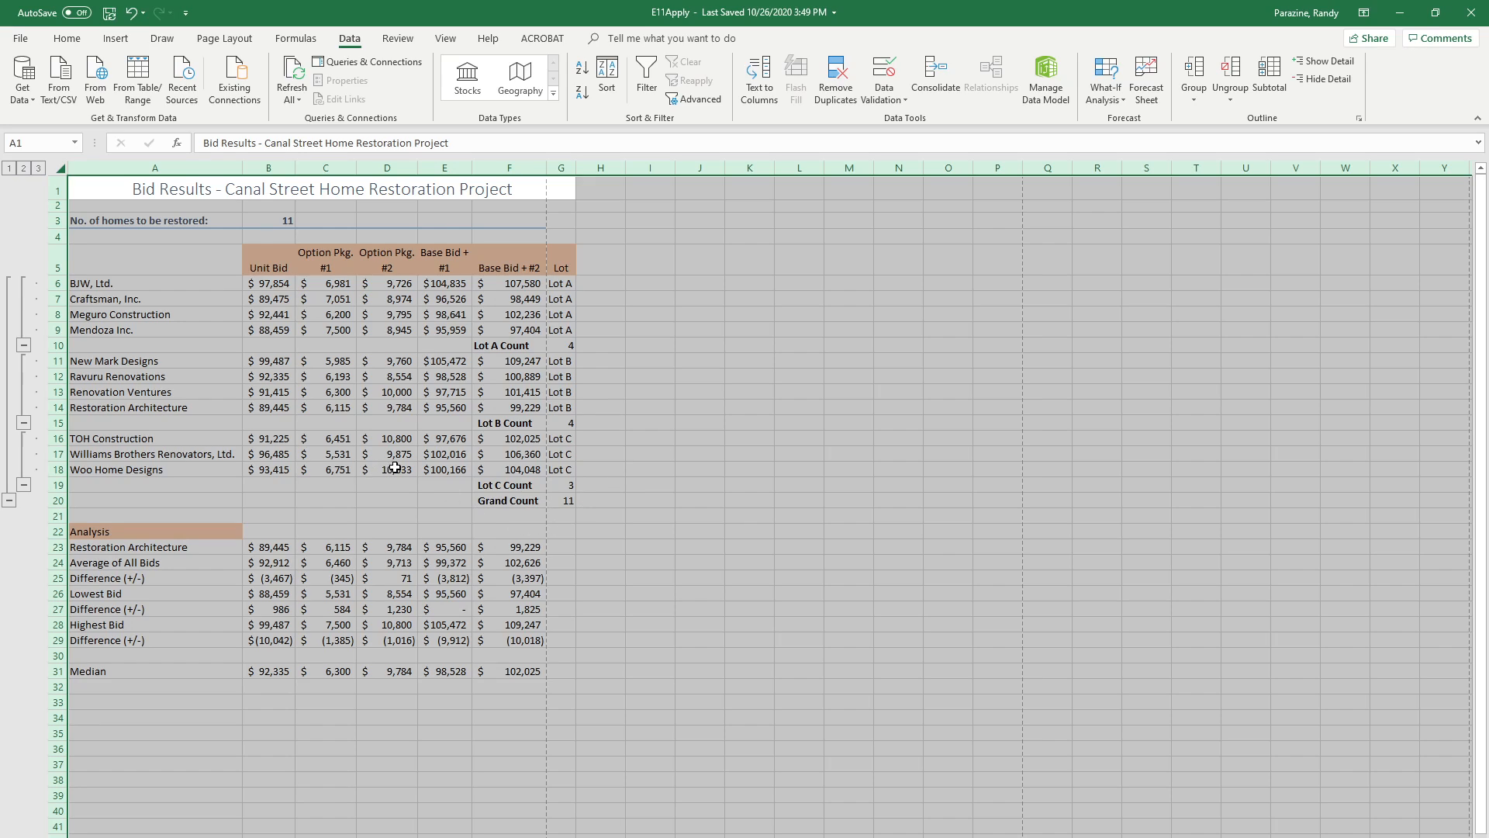
{"action": "left_click", "coordinate": [631, 457]}
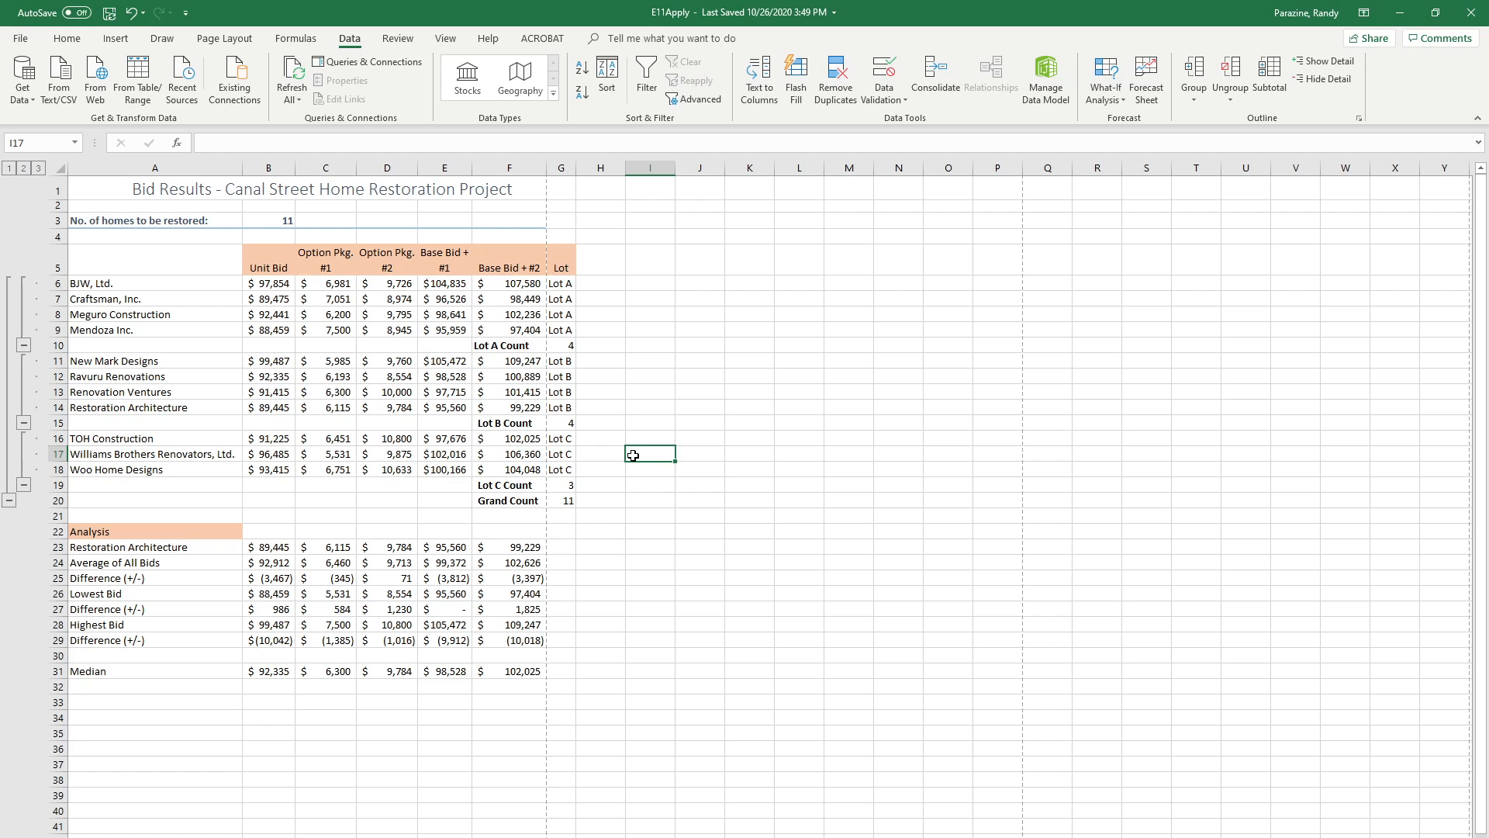
{"action": "key", "text": "ctrl+Home"}
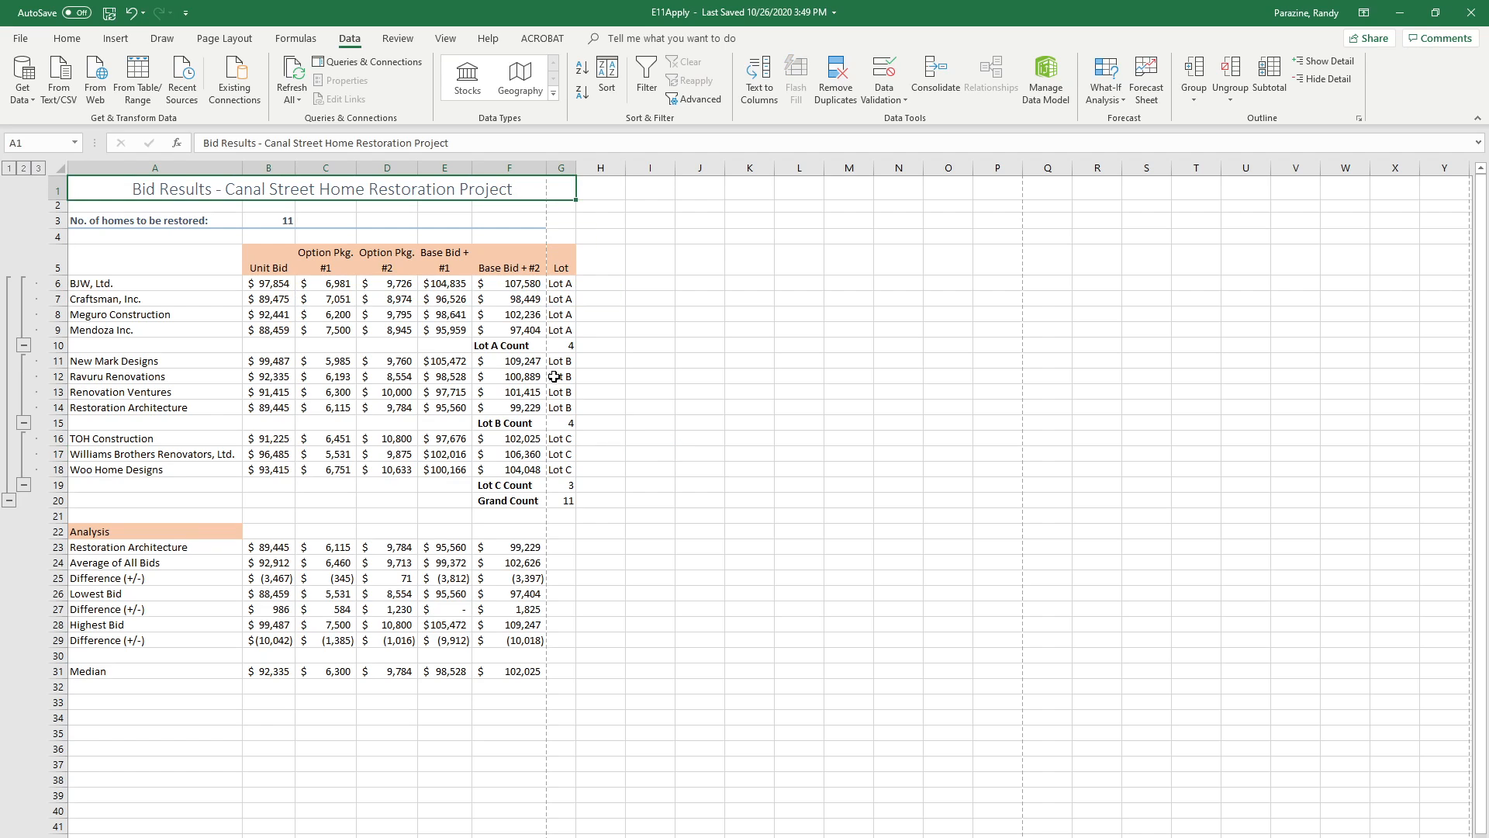